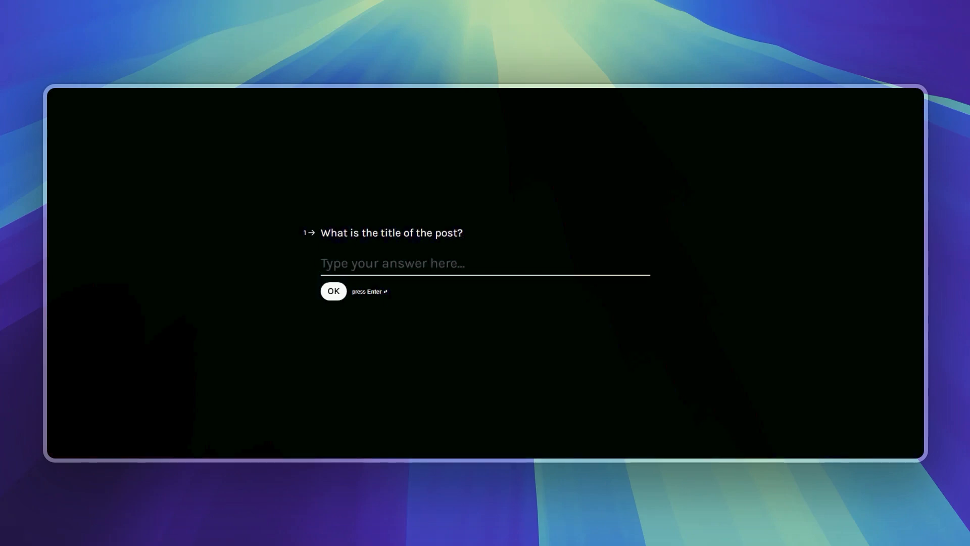
- Answer the post title question with "AI Automation for Small Businesses"
type("AI Automation for s")
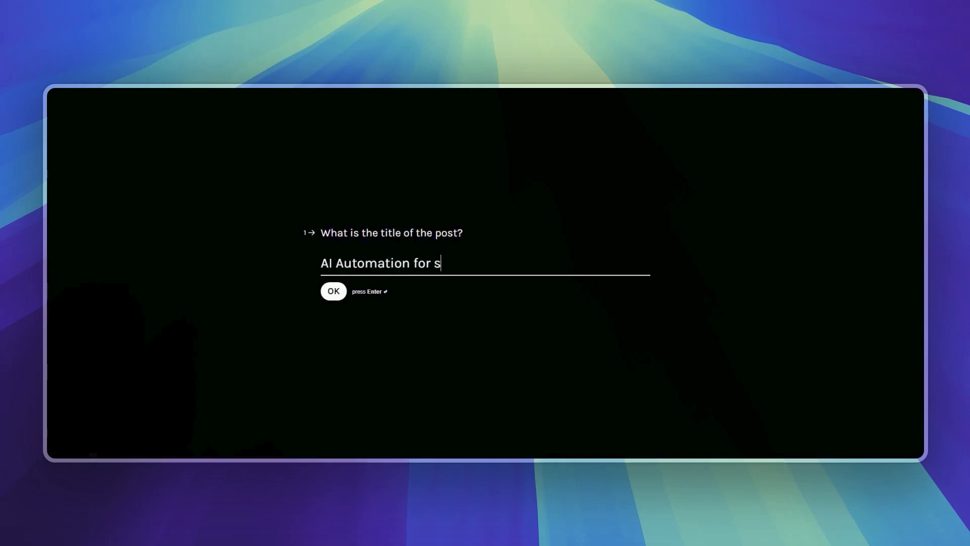
key("BackSpace")
type("SMal")
key("BackSpace")
key("BackSpace")
key("BackSpace")
type("mall Businesses")
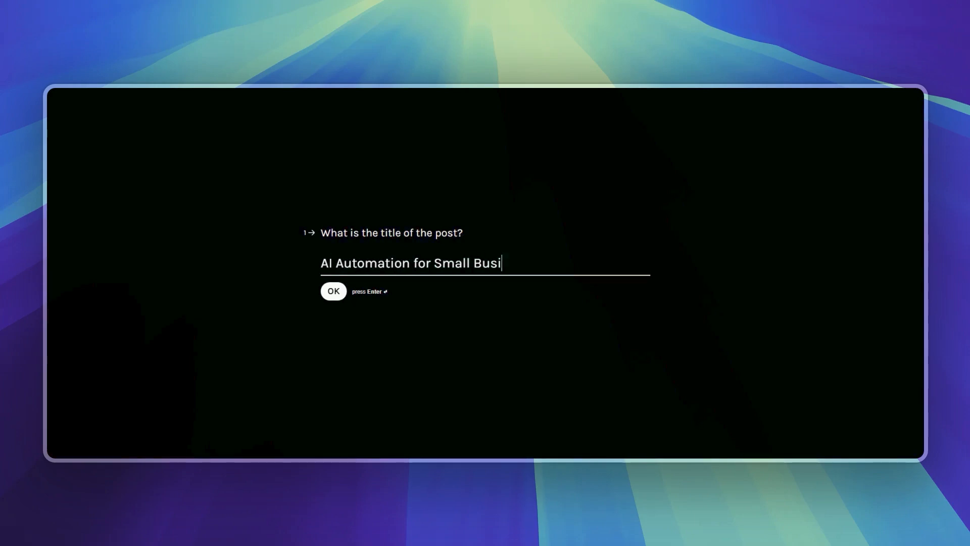
key("Return")
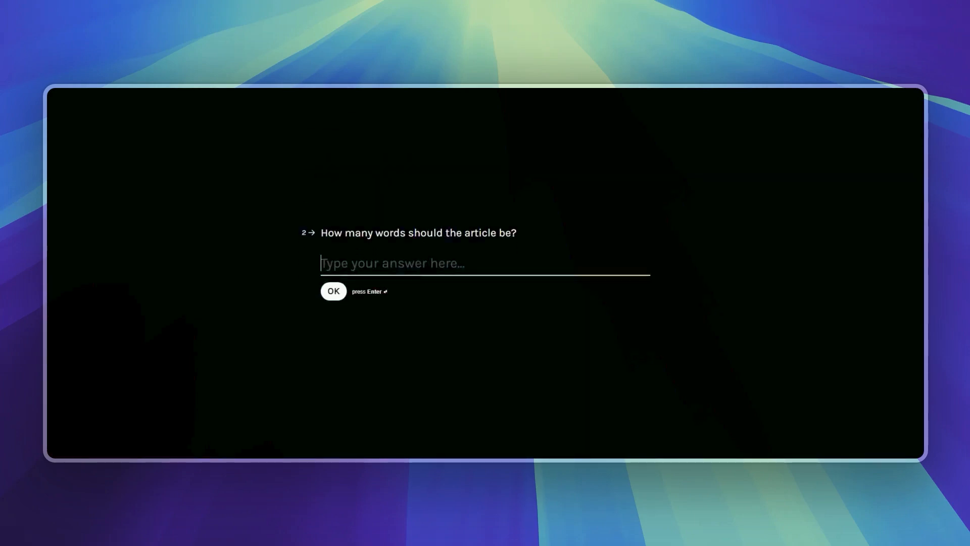
- Set the article length to 1800 words and the primary keyword to "AI automation"
type("1800")
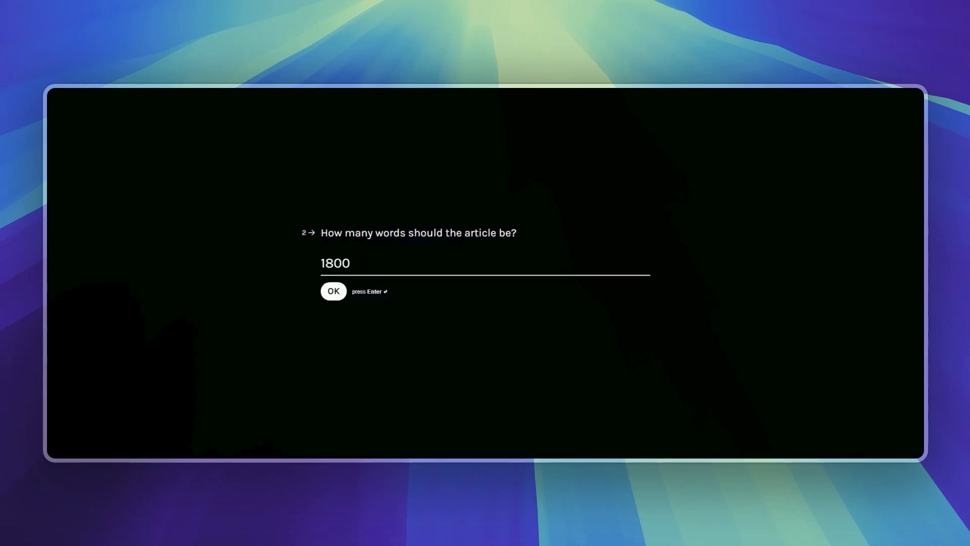
key("Return")
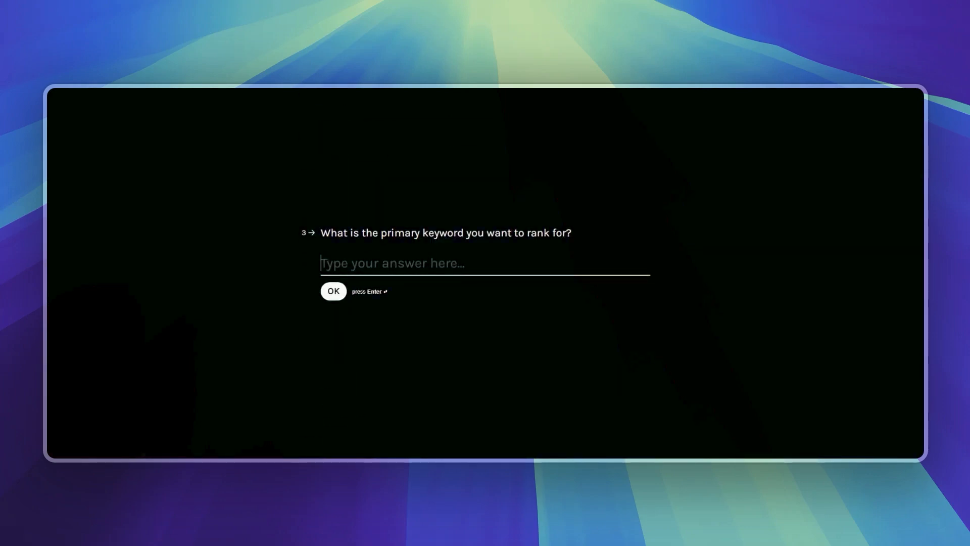
type("AI A")
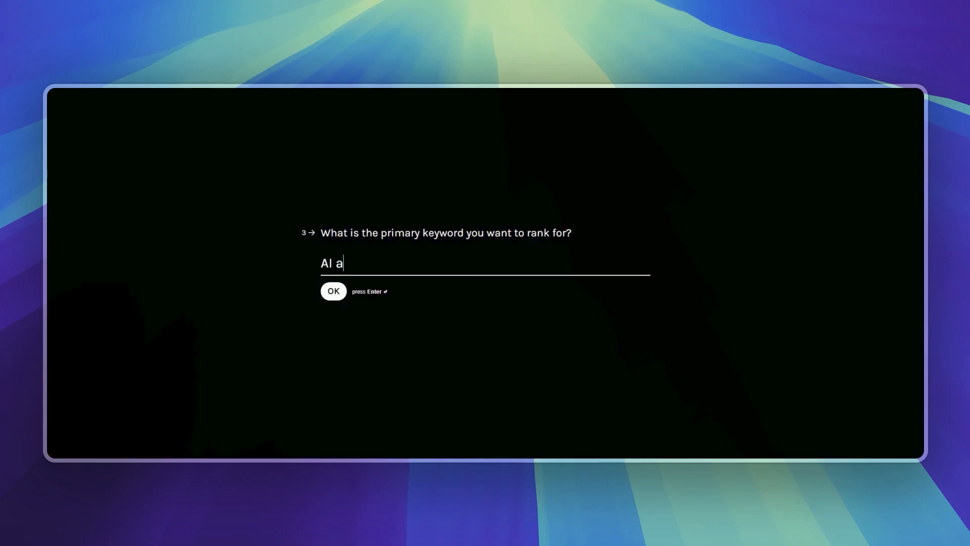
type("utomation")
key("Return")
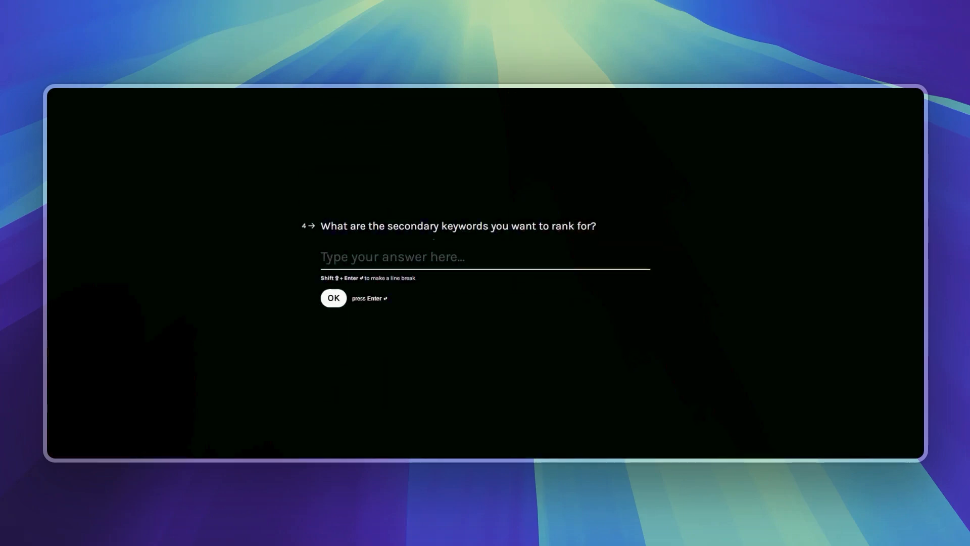
- Enter "Small business automation, affordable ai tools" as the secondary keywords to rank for
type("Small ")
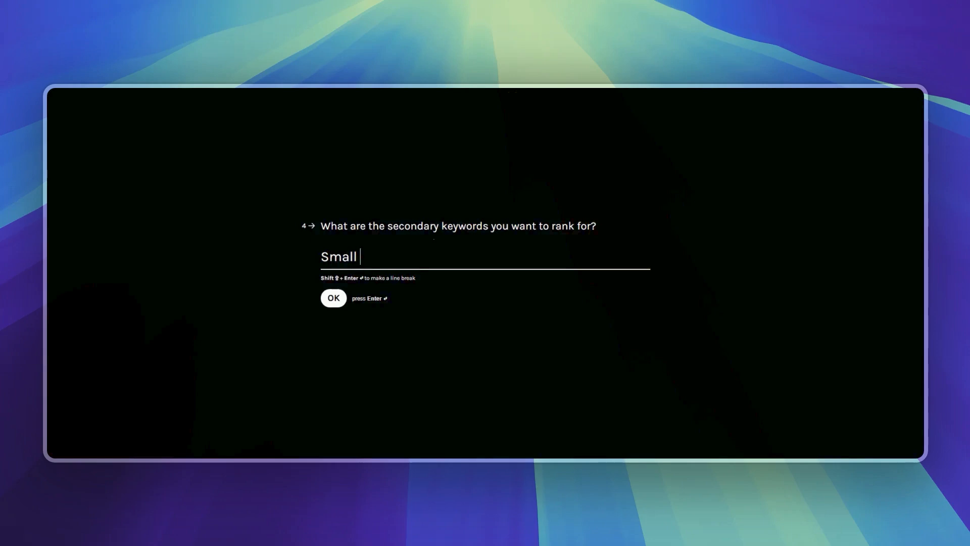
type("business automation, ")
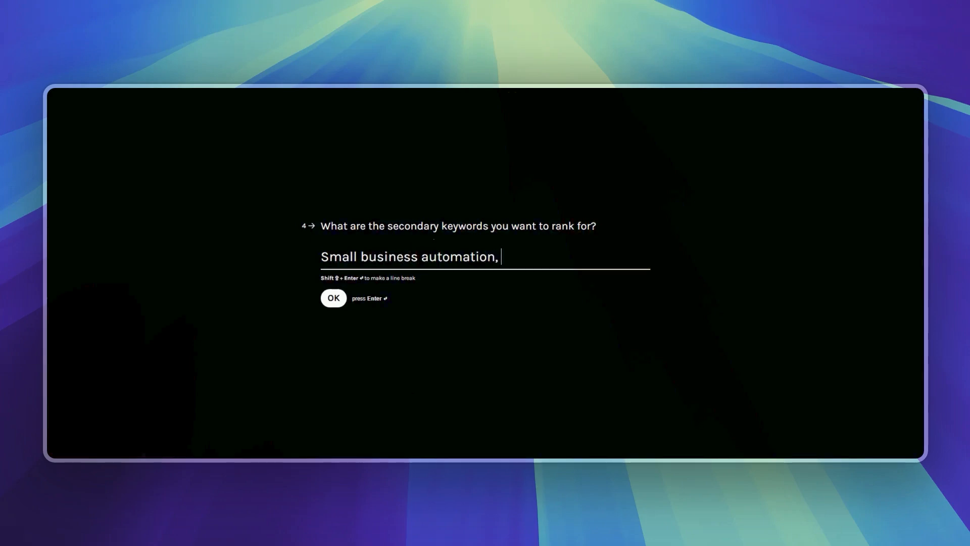
type("affordable ai")
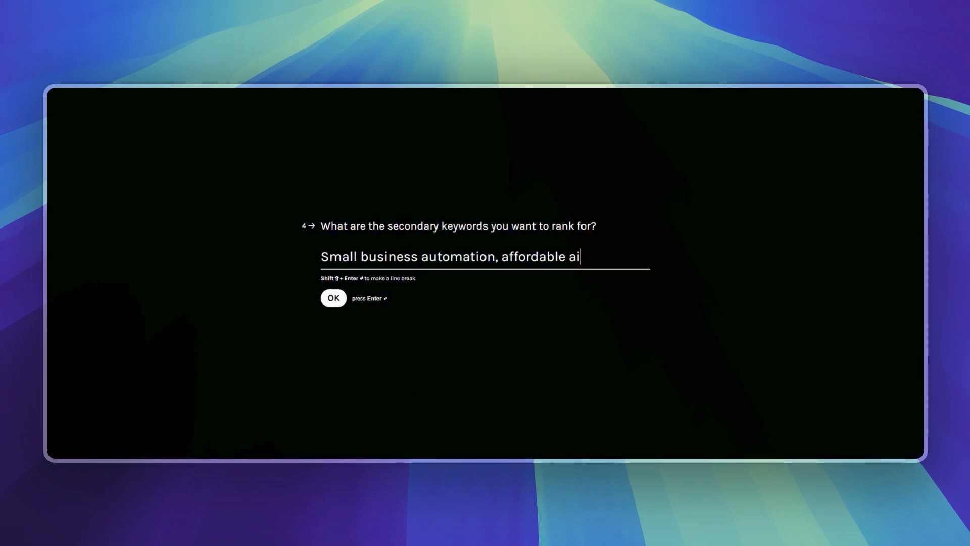
key("BackSpace")
key("BackSpace")
key("BackSpace")
type("ai tools")
key("Return")
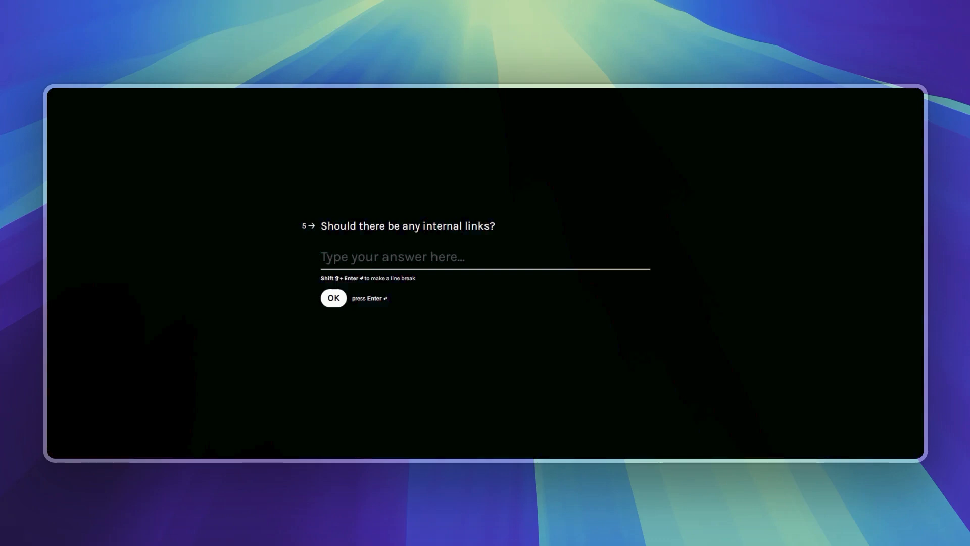
type("https://www.youtube.com/@nuoflow")
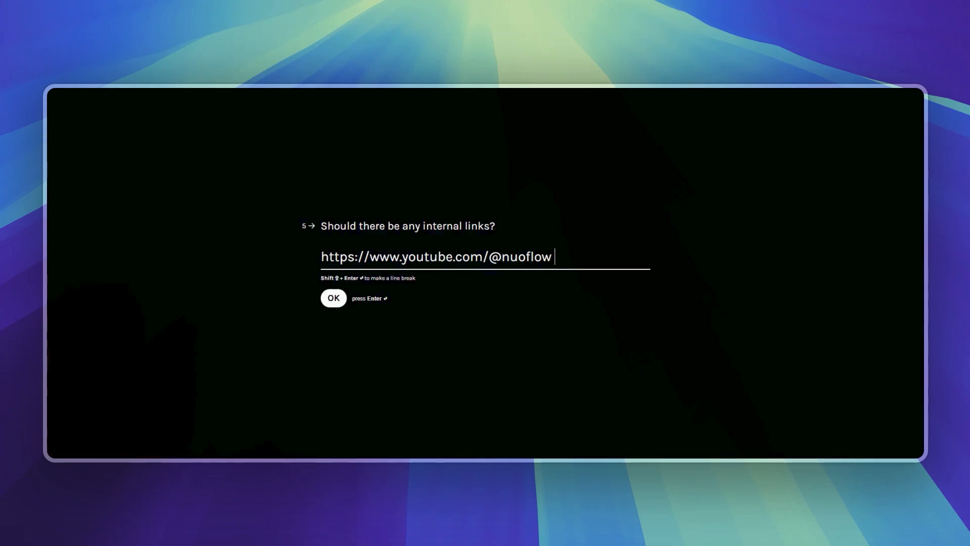
type("(a youtube channel tha")
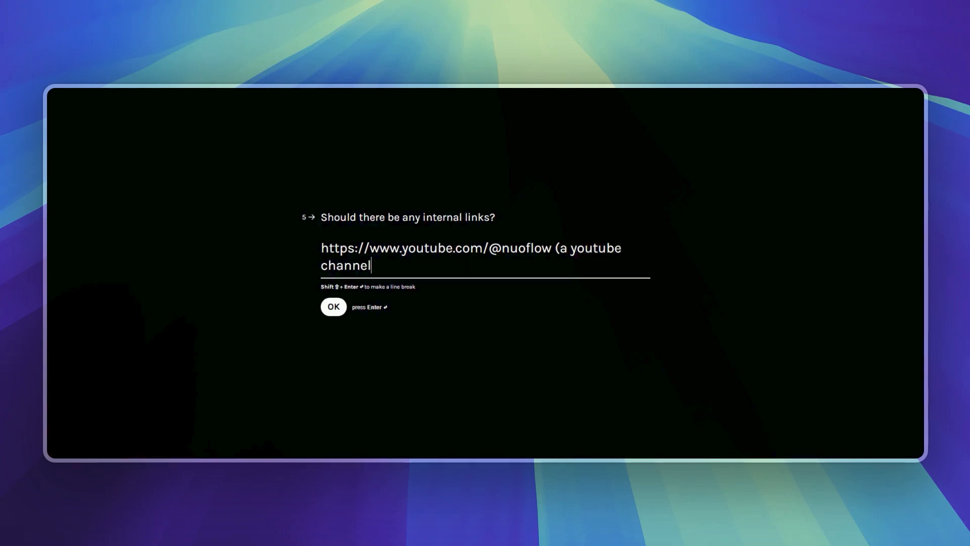
key("BackSpace")
key("BackSpace")
key("BackSpace")
type("w")
key("BackSpace")
type("with ai automation guides)")
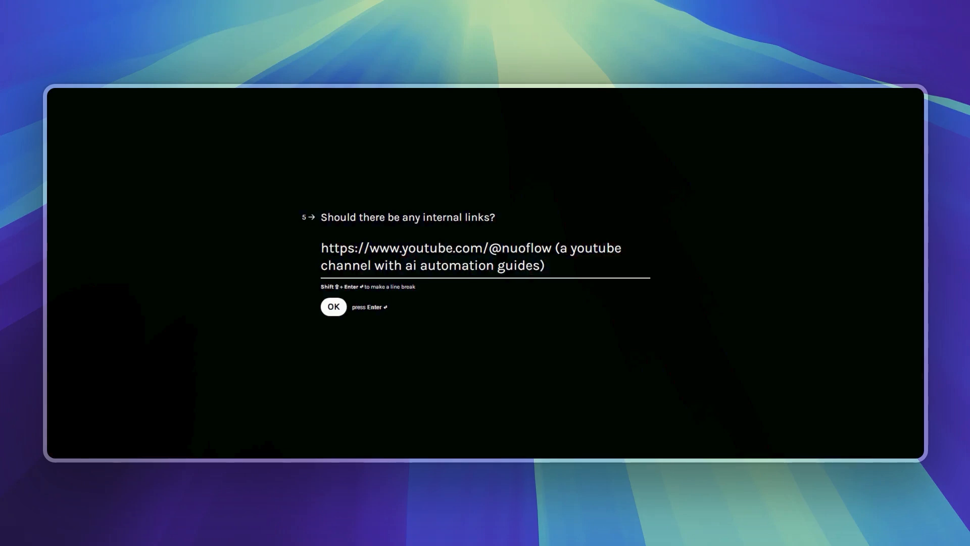
key("Return")
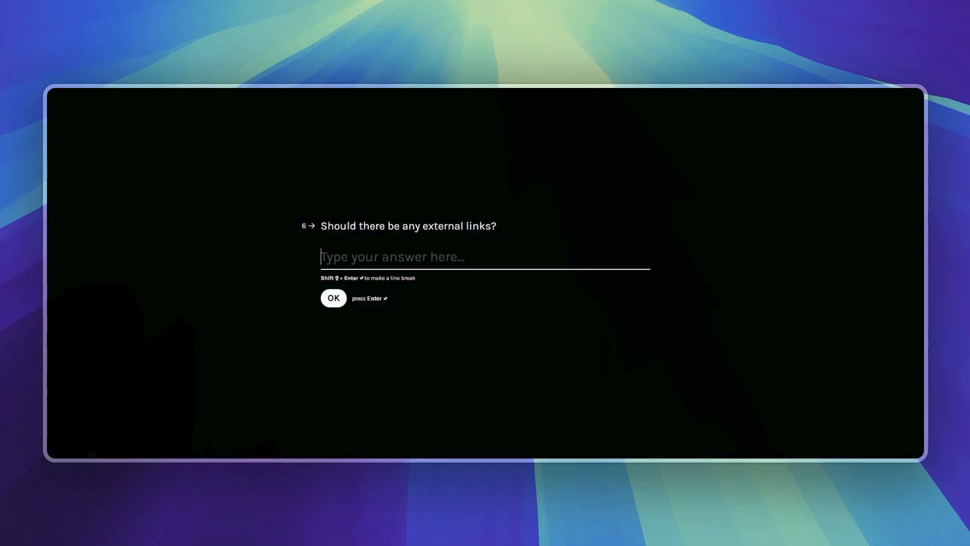
type("www.make.com (")
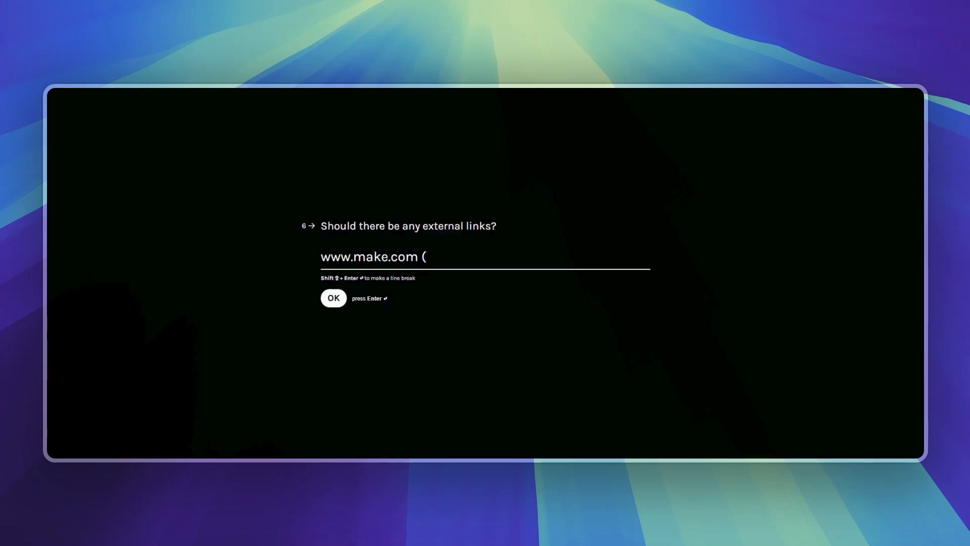
type("an ai automation platform)")
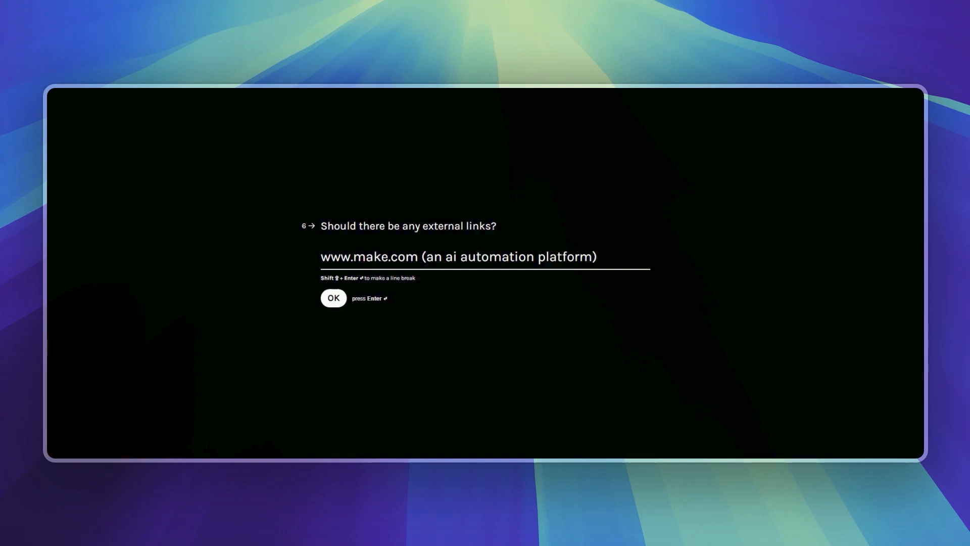
key("Return")
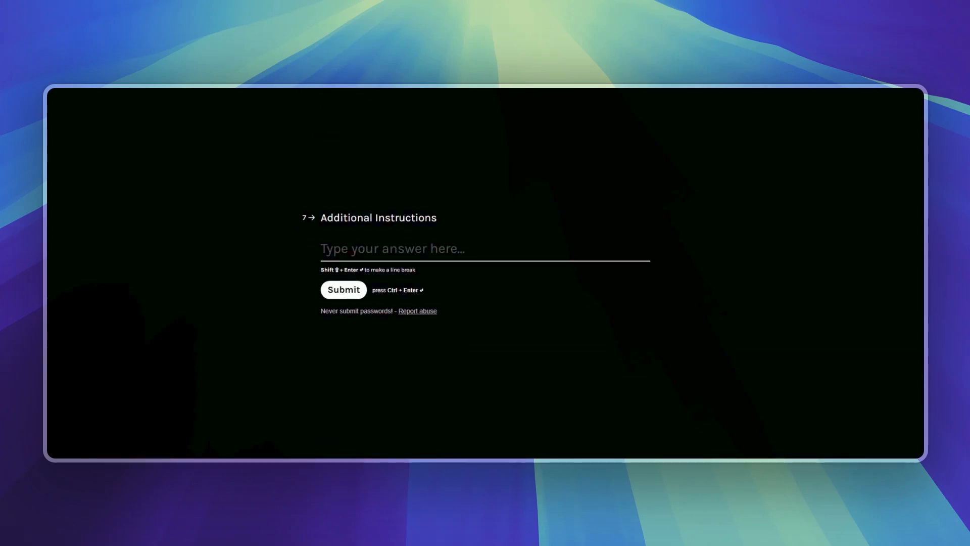
type("None")
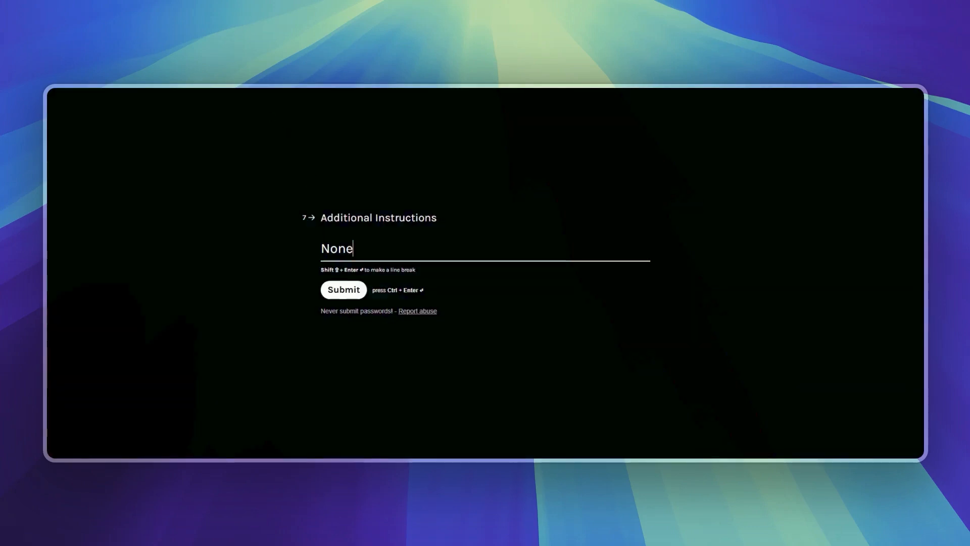
left_click(343, 288)
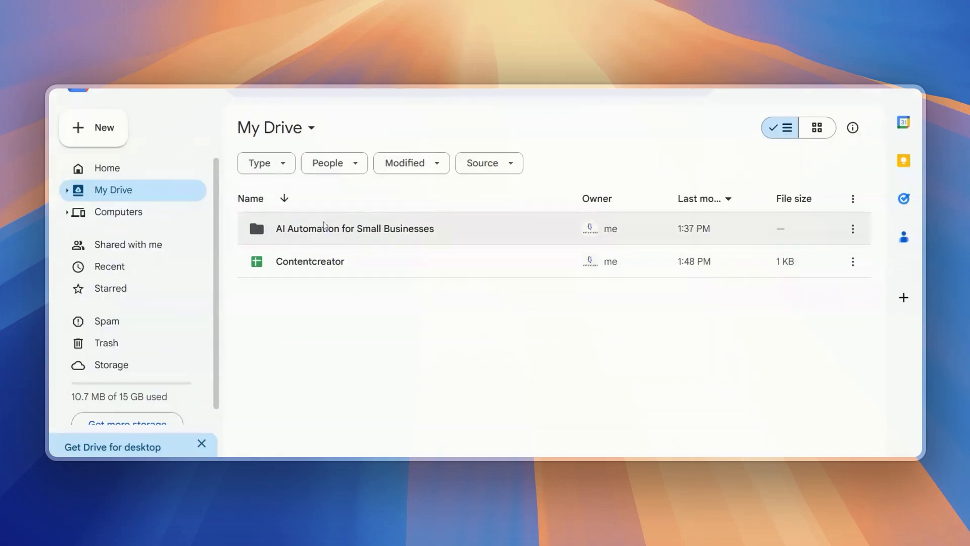
- In Google Drive, open the document "A: AI Automation for Small Businesses" from the "AI Automation for Small Businesses" folder
double_click(360, 232)
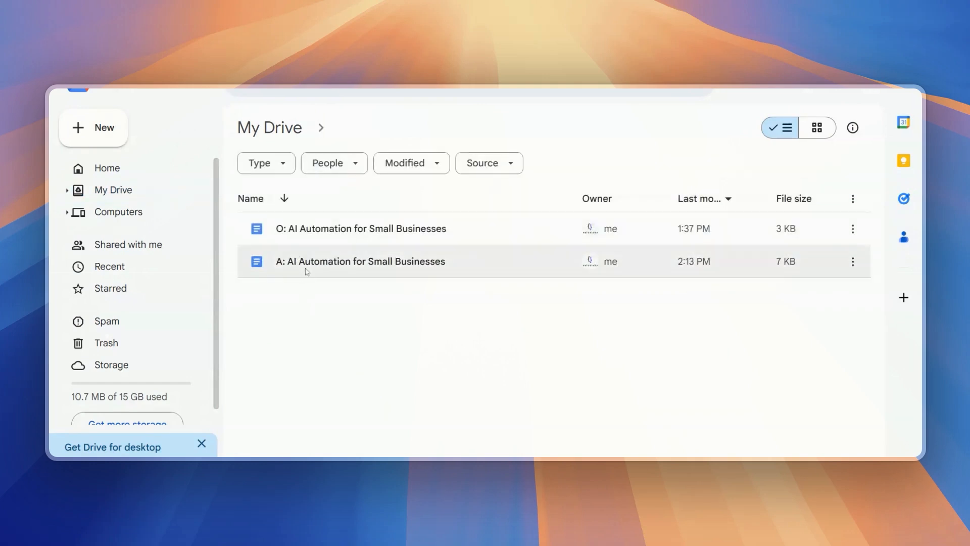
mouse_move(279, 232)
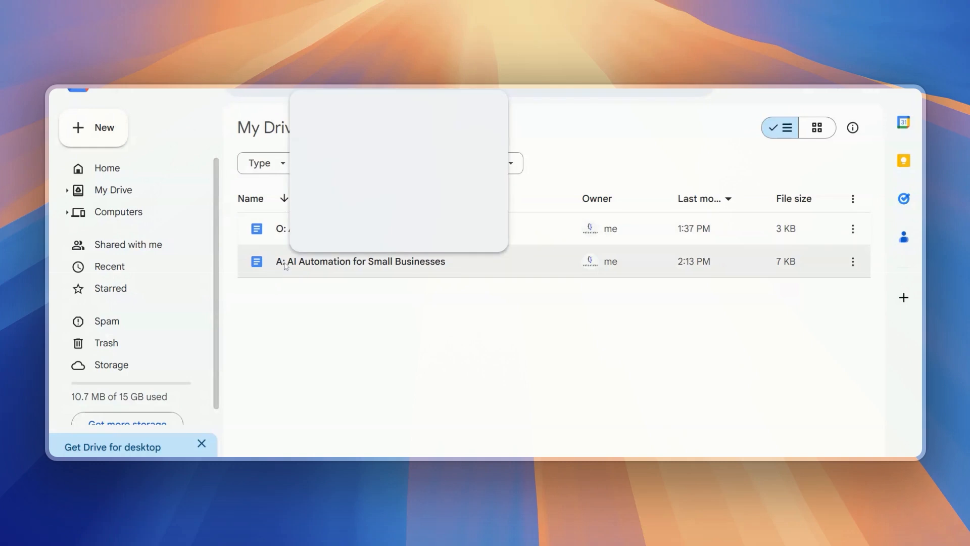
left_click(286, 267)
double_click(286, 266)
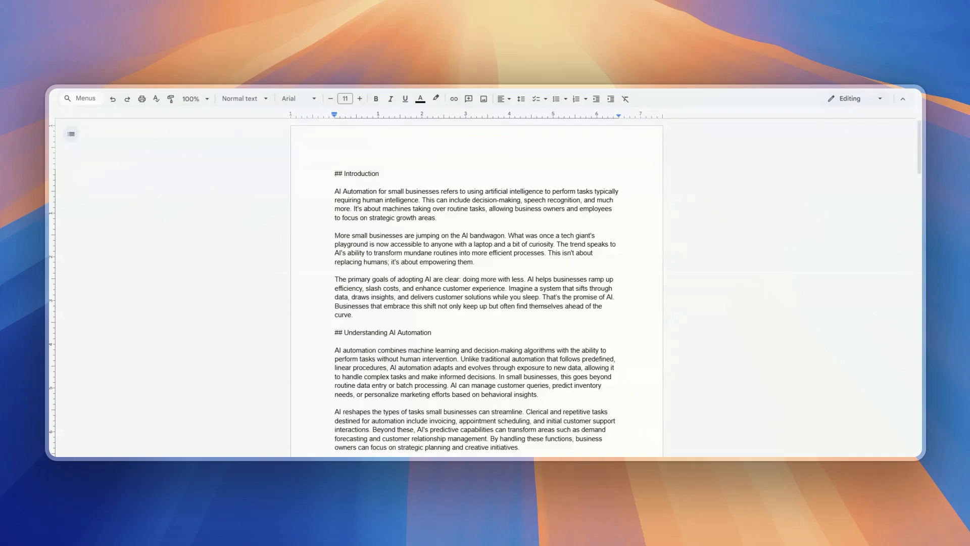
- Replace the whole article text with its own content pasted from Markdown, turning the ## lines into formatted headings
scroll(477, 288, "down", 1)
scroll(384, 276, "up", 1)
left_click_drag(335, 173, 382, 173)
scroll(477, 288, "down", 4)
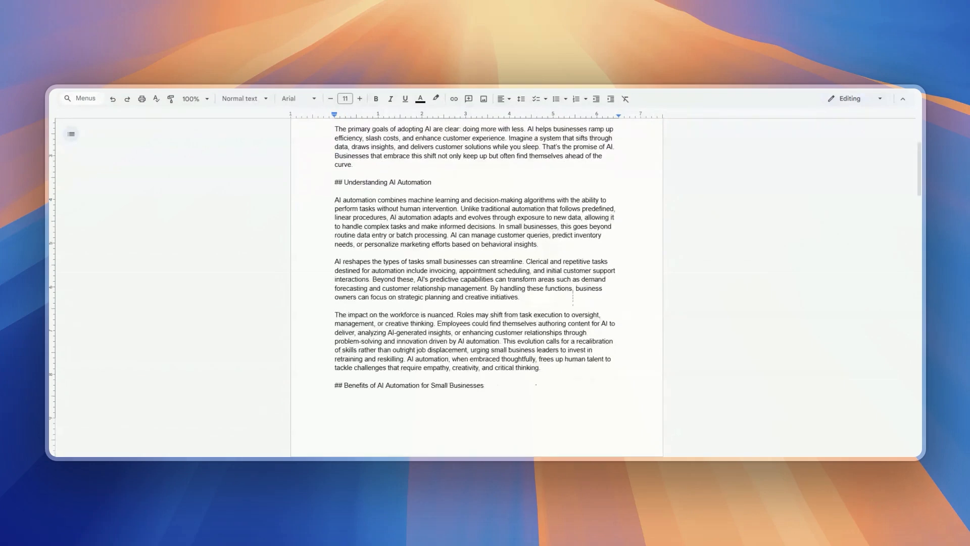
scroll(477, 288, "up", 4)
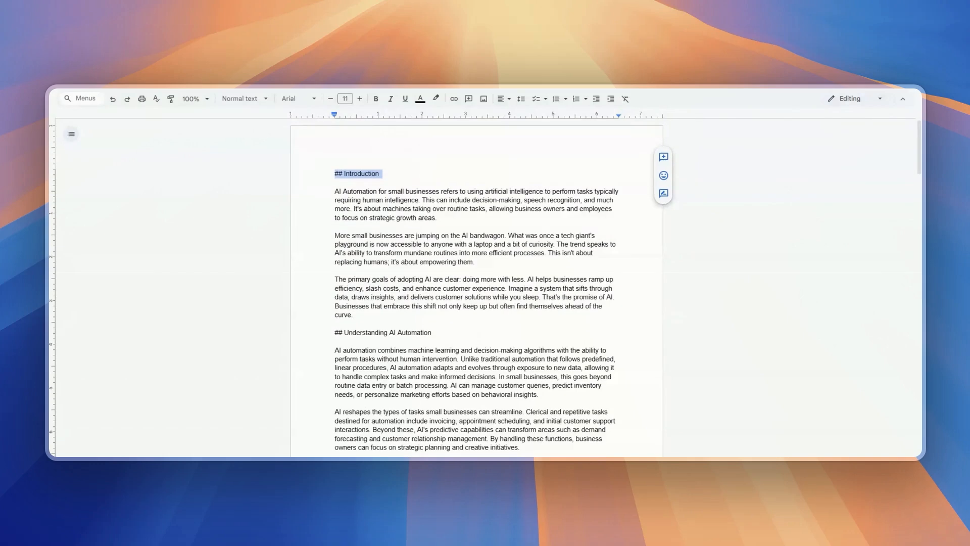
key("ctrl+a")
right_click(415, 229)
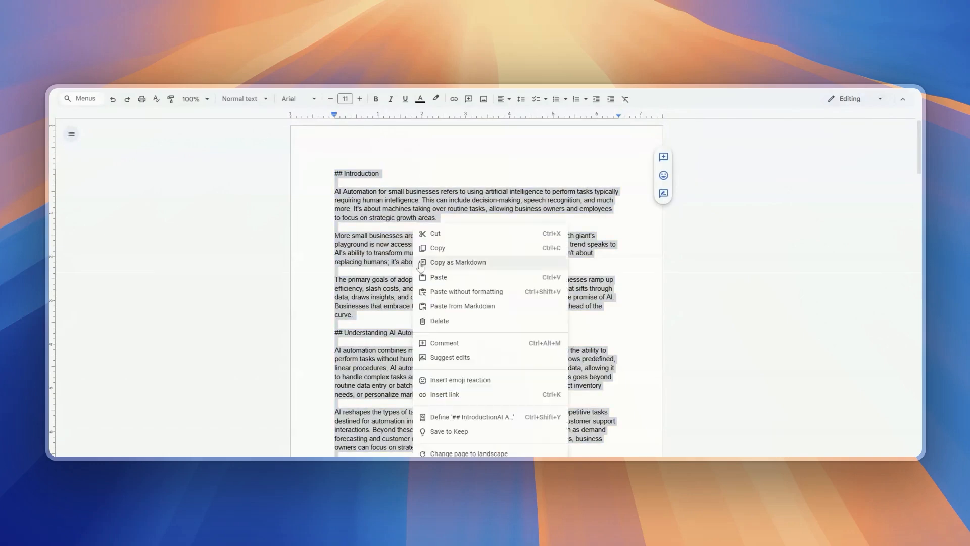
left_click(471, 306)
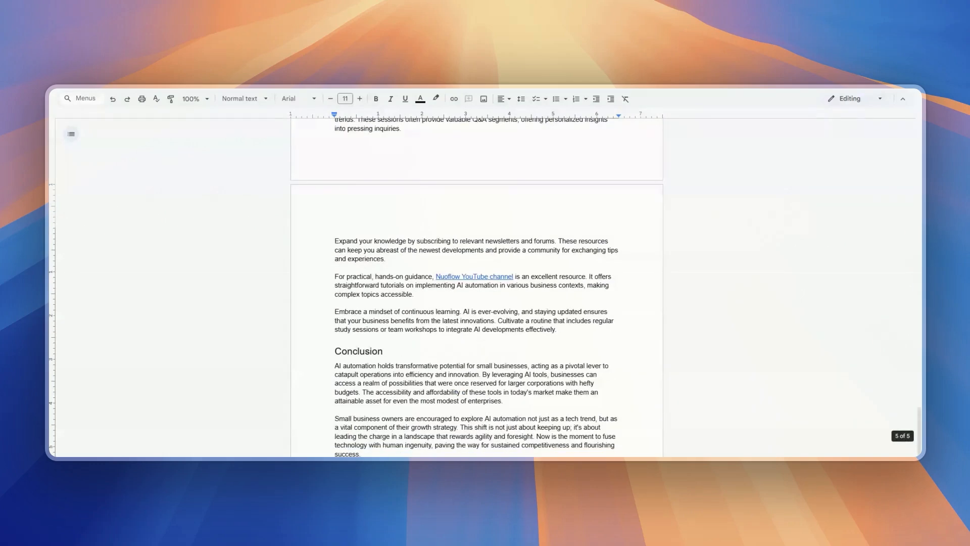
- Review the formatted article's headings and body sections, including the make.com link under Affordable AI Tools and Platforms
scroll(476, 288, "up", 15)
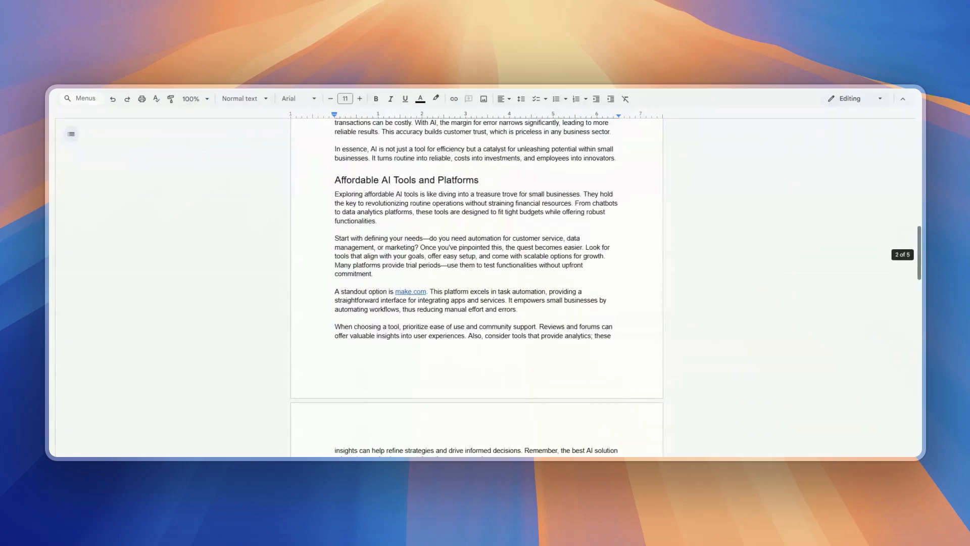
scroll(476, 288, "up", 12)
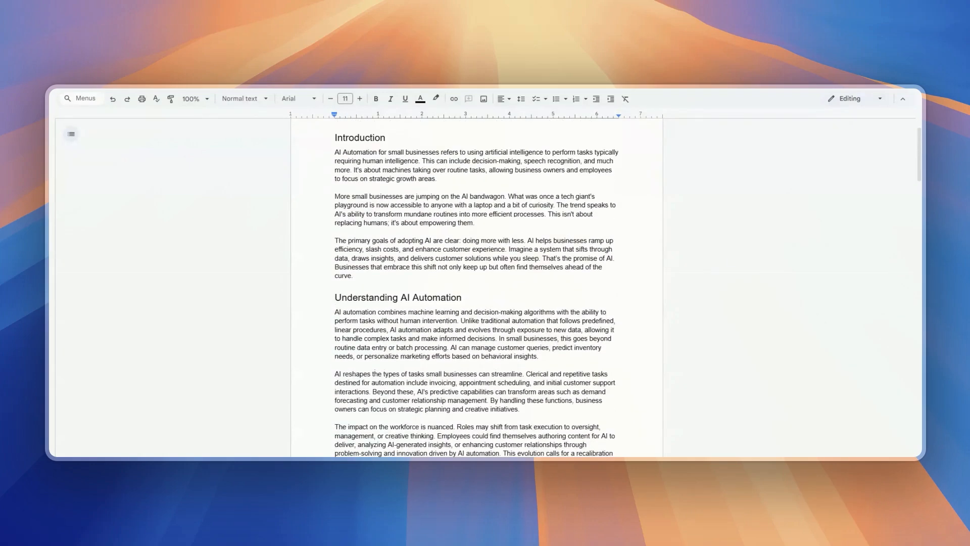
scroll(477, 288, "down", 12)
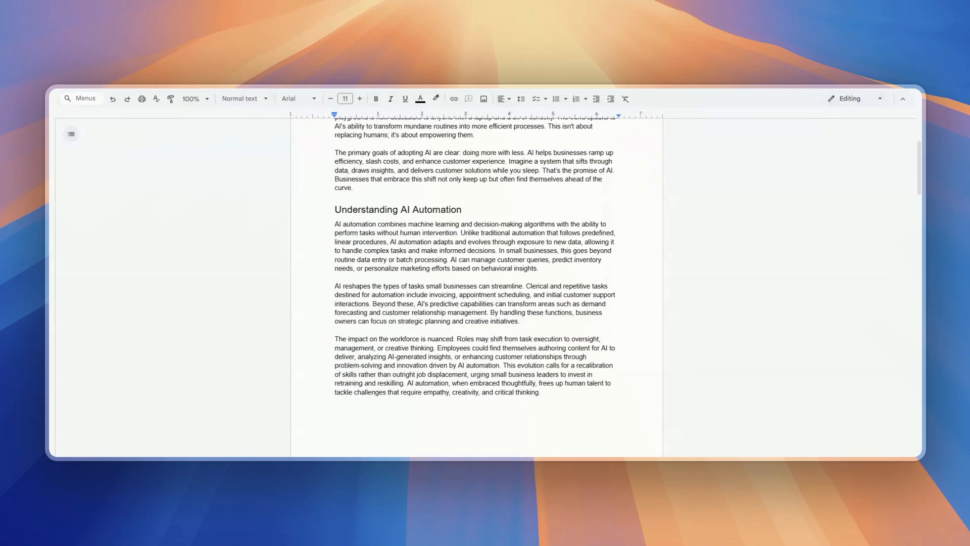
scroll(476, 288, "down", 5)
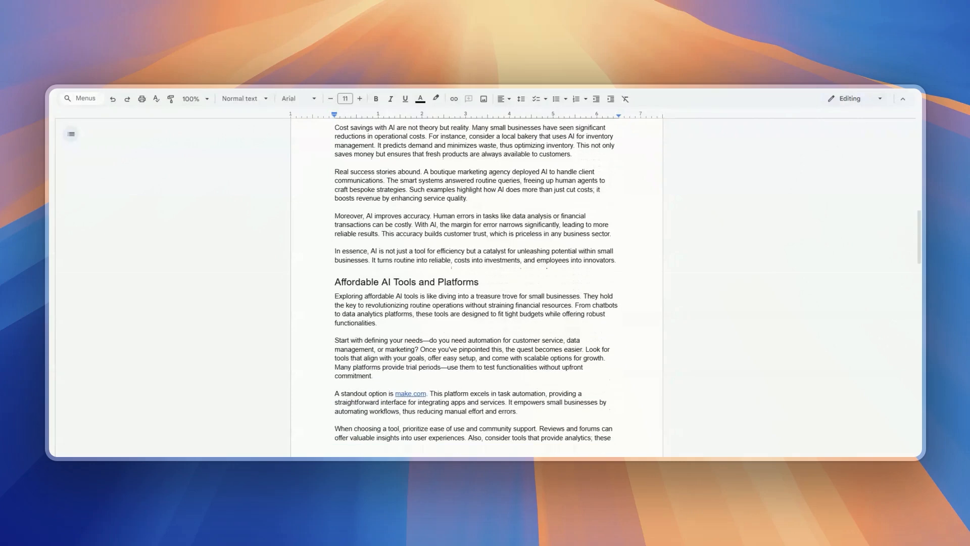
left_click(392, 265)
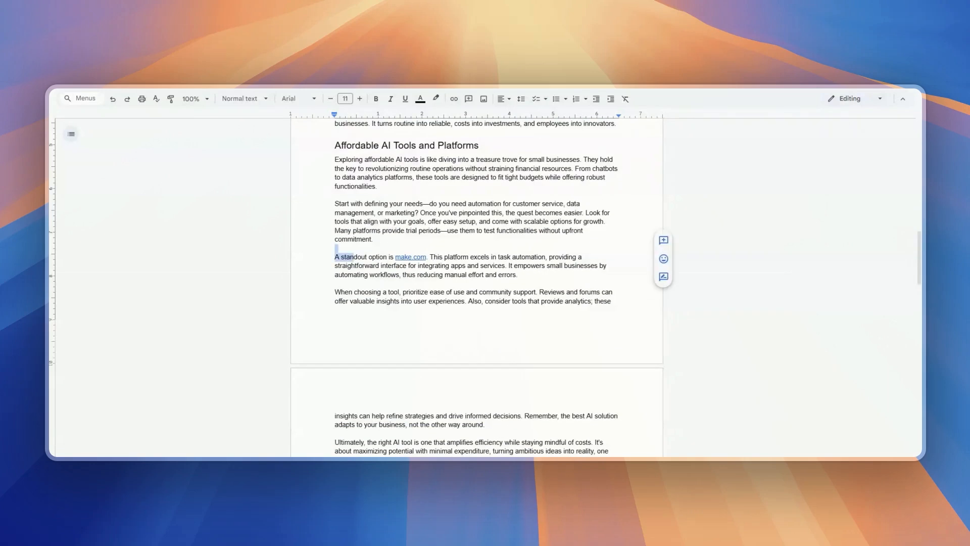
left_click(426, 257)
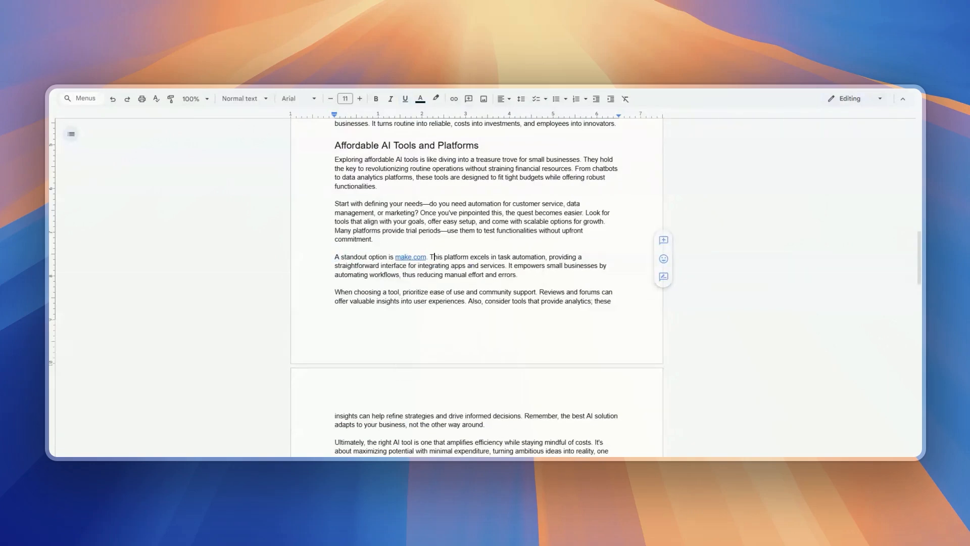
left_click_drag(428, 257, 469, 256)
scroll(477, 288, "down", 12)
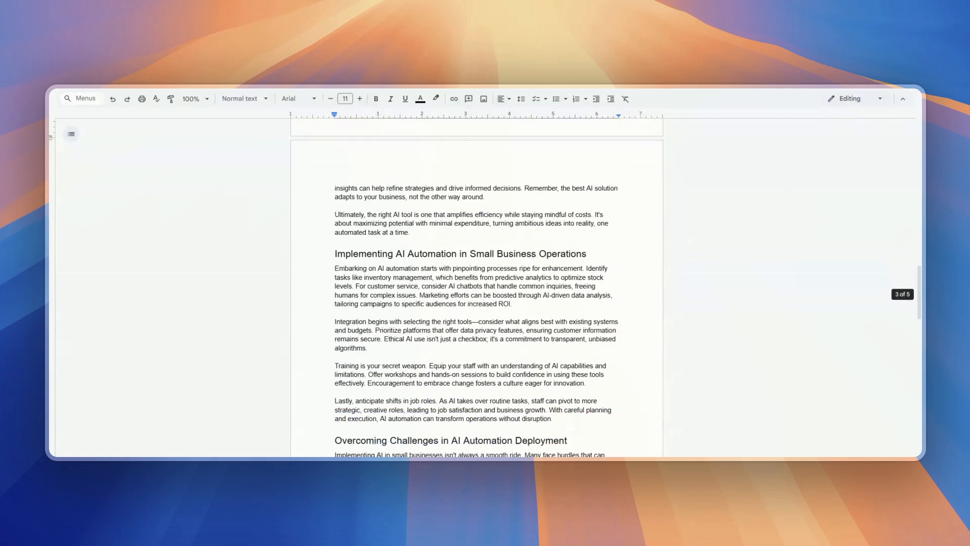
scroll(476, 288, "down", 12)
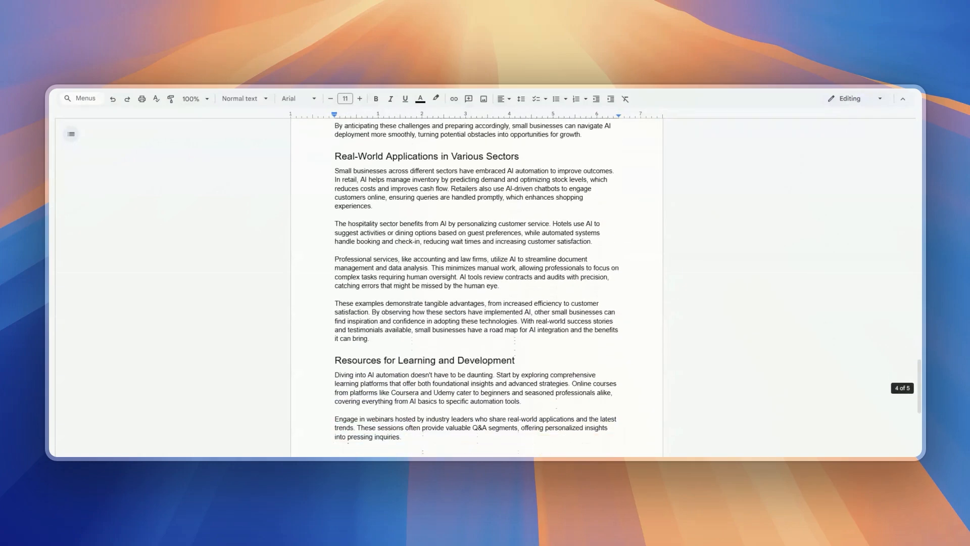
- Review the rest of the article through the Nuoflow YouTube channel link and Conclusion, and return to the Affordable AI Tools and Platforms section
left_click_drag(379, 347, 423, 347)
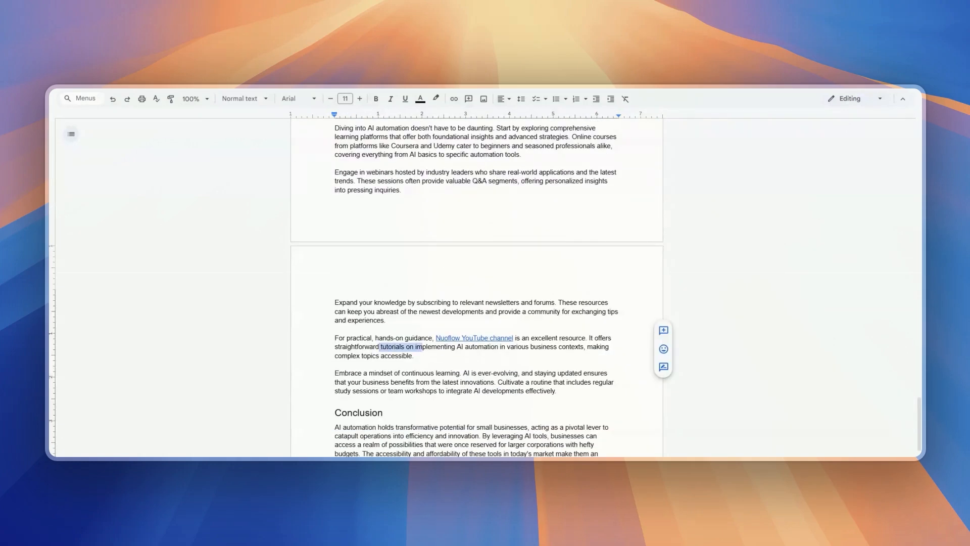
left_click(384, 356)
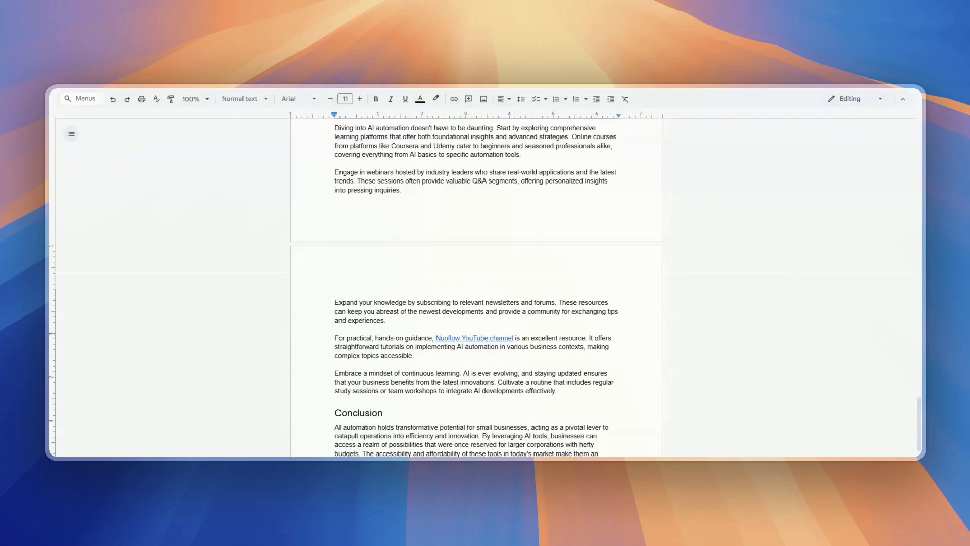
scroll(430, 302, "down", 2)
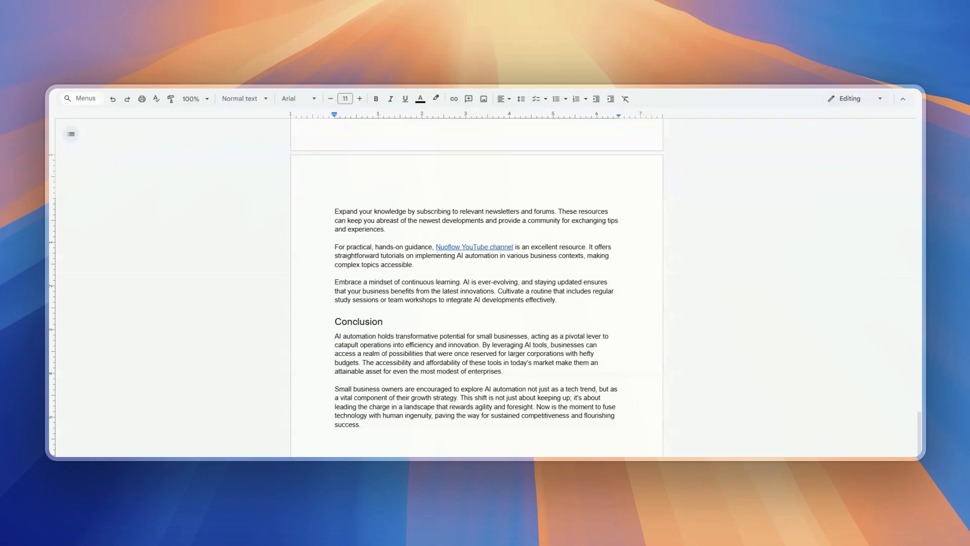
left_click_drag(918, 434, 906, 270)
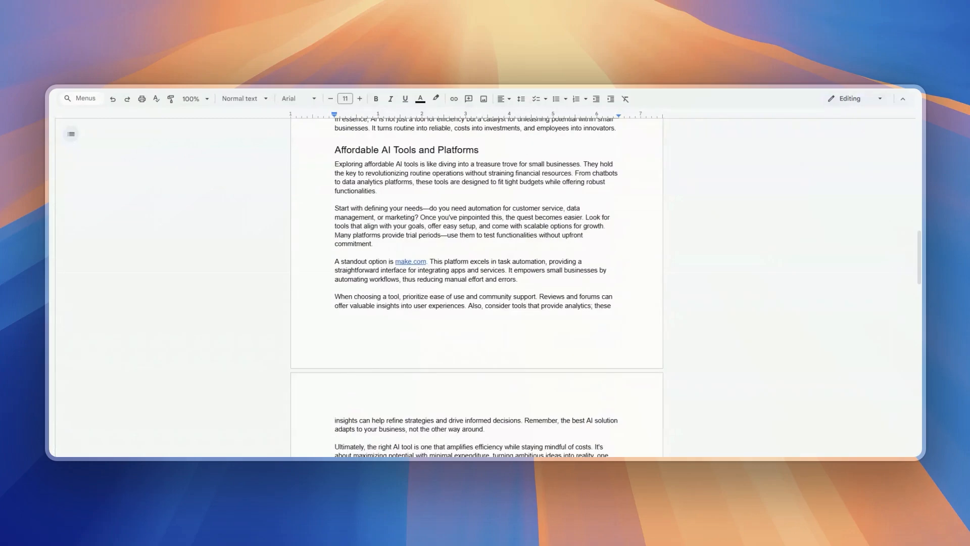
scroll(477, 288, "down", 1)
scroll(476, 288, "up", 7)
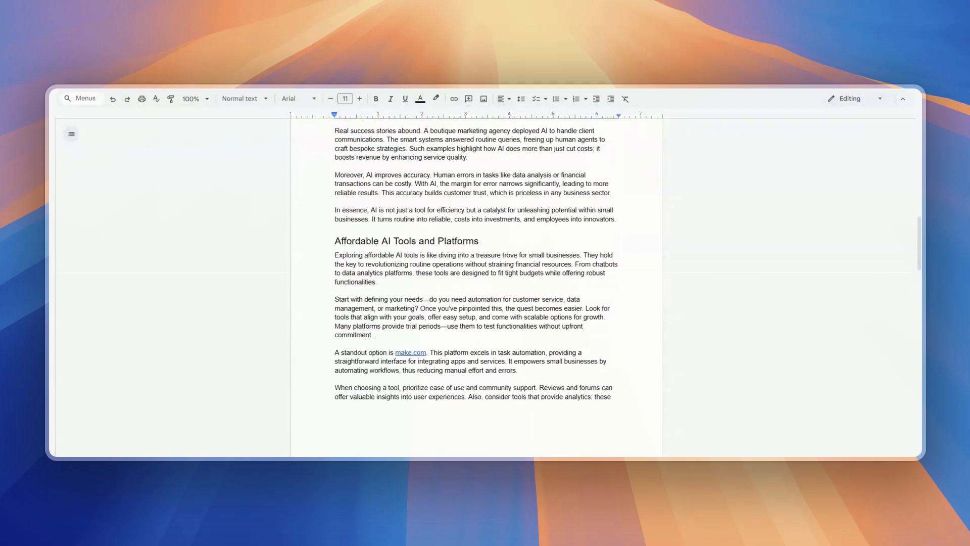
scroll(476, 288, "up", 5)
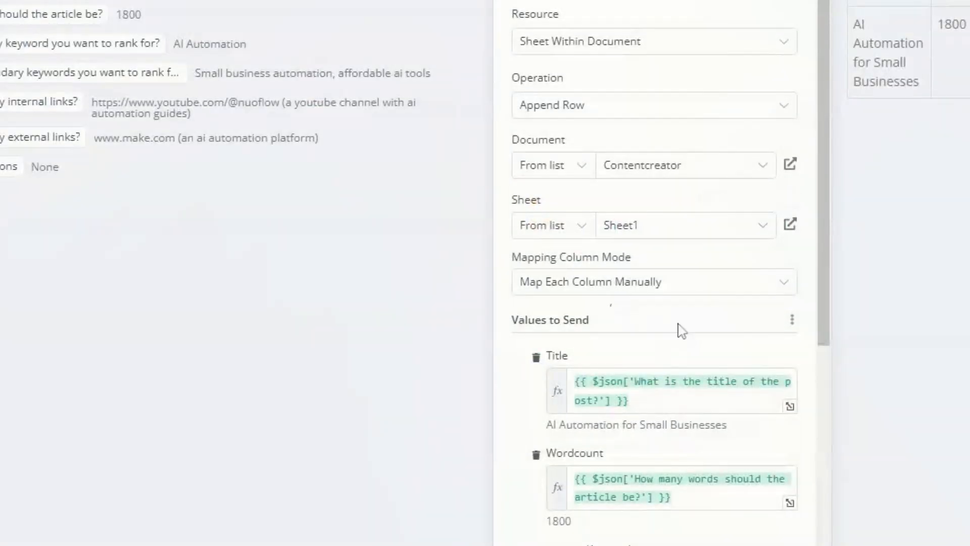
- Examine the Append Row column mappings in n8n and compare them with the "AI Automation for Small Businesses" row in the Google Sheets spreadsheet
left_click_drag(825, 296, 809, 384)
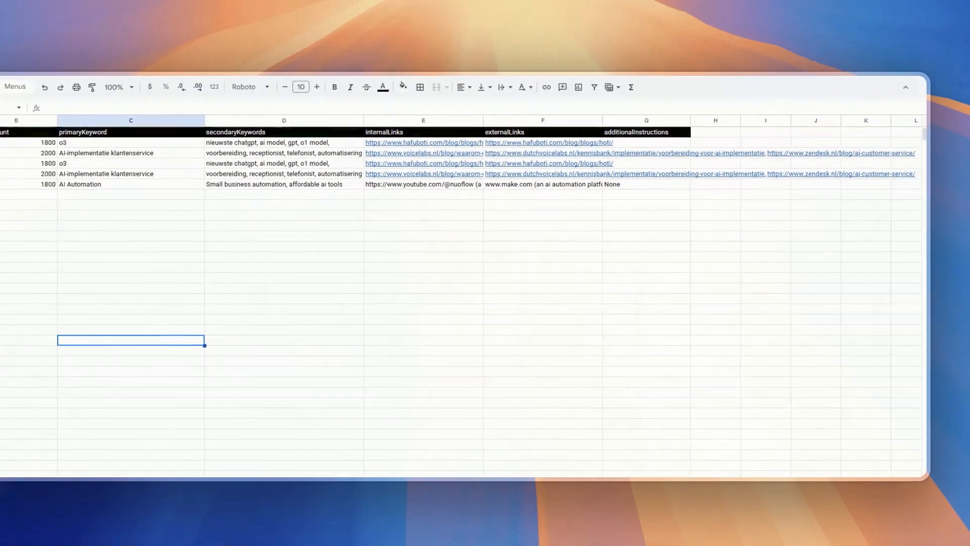
scroll(223, 411, "left", 3)
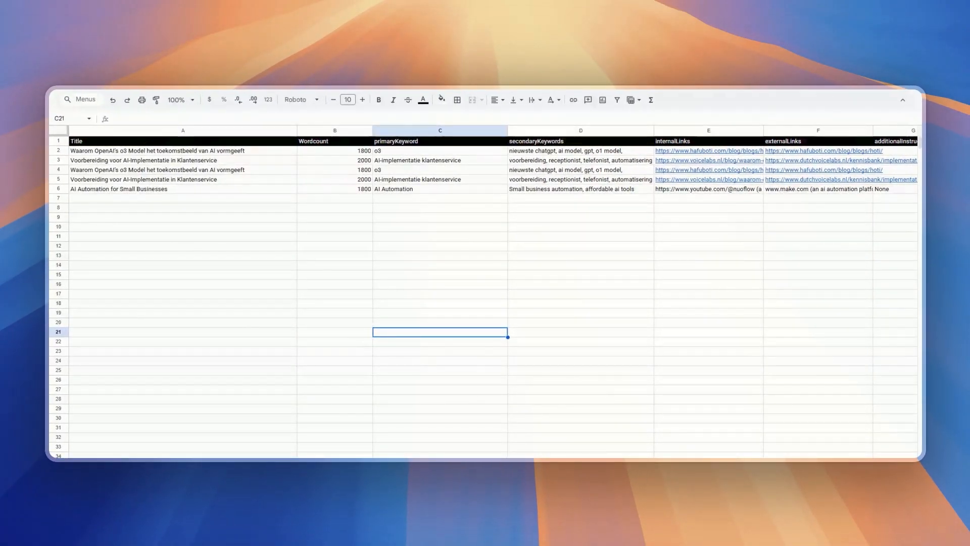
scroll(194, 416, "right", 1)
scroll(194, 416, "left", 1)
left_click(116, 191)
left_click(335, 192)
left_click(433, 191)
left_click(525, 191)
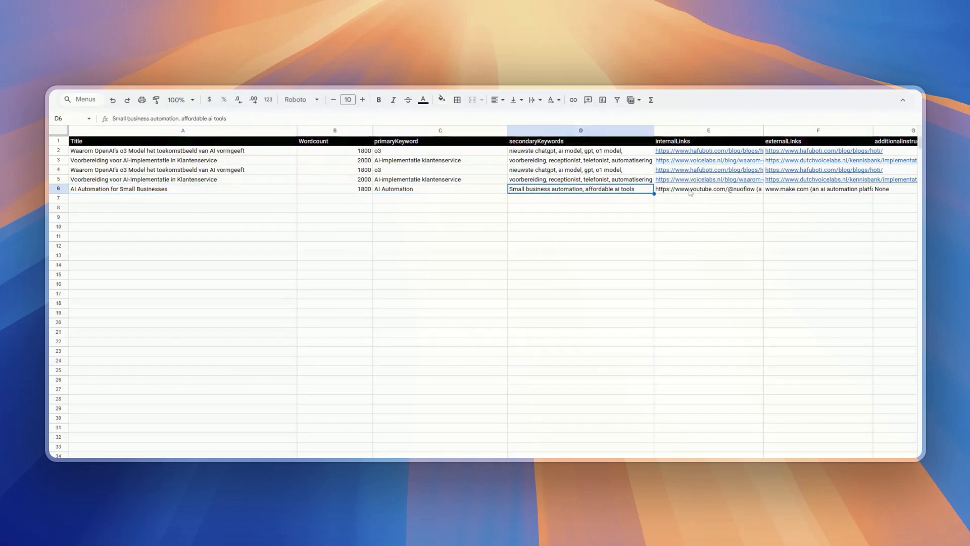
left_click(738, 192)
left_click(816, 190)
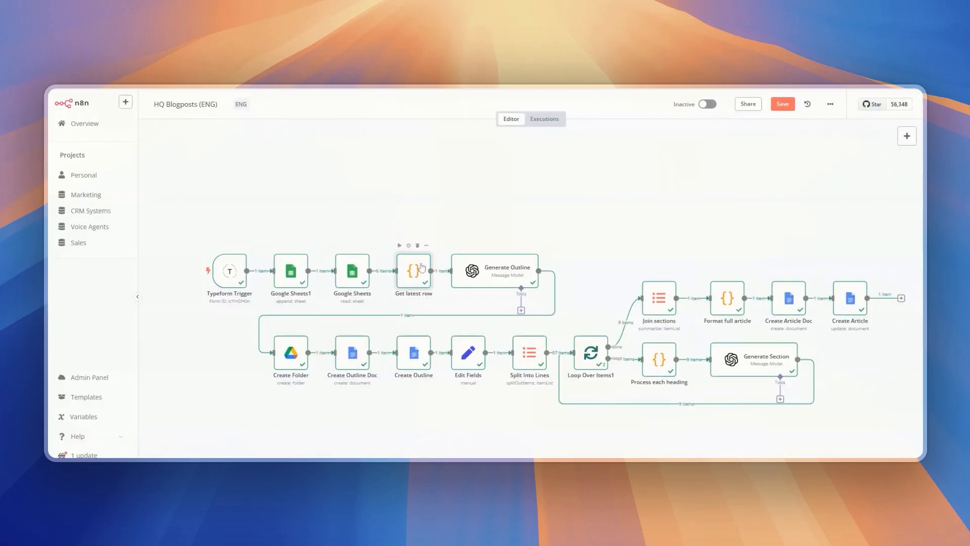
- In the n8n workflow, inspect the JavaScript and input data of the Get latest row node, and close it
double_click(422, 267)
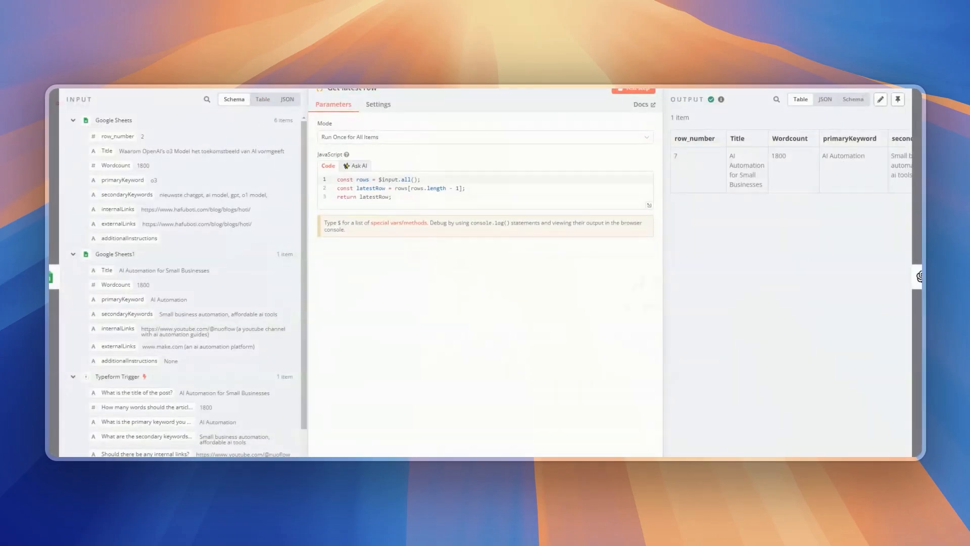
left_click(392, 197)
key("Escape")
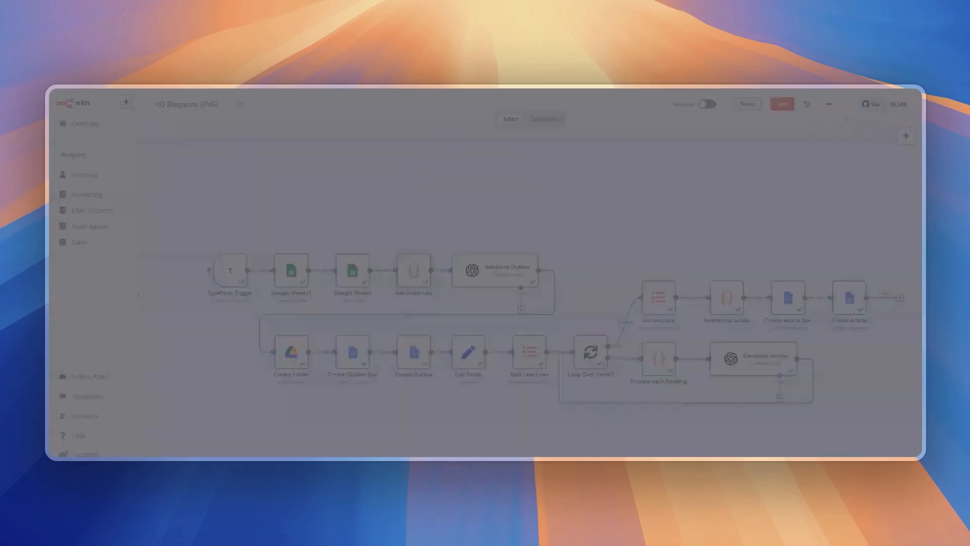
double_click(461, 289)
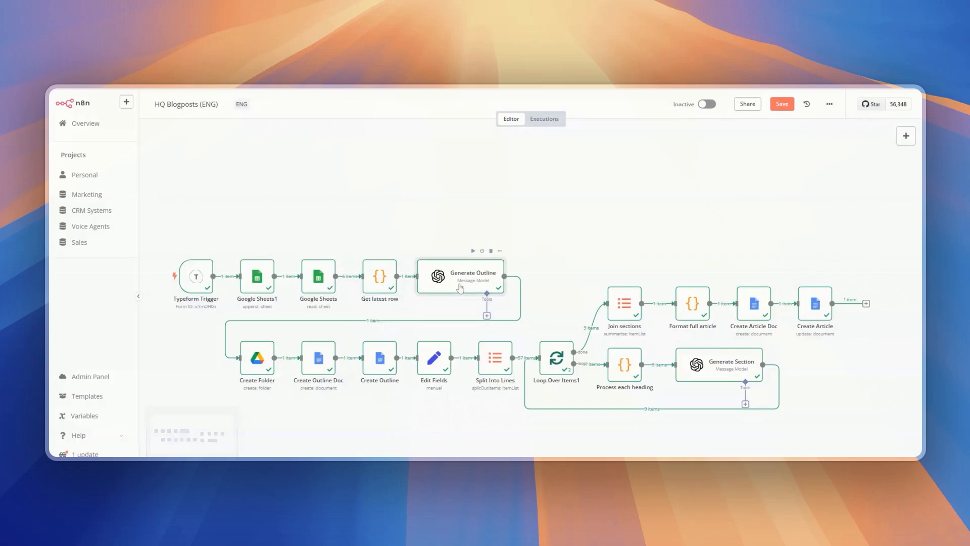
key("Escape")
double_click(379, 276)
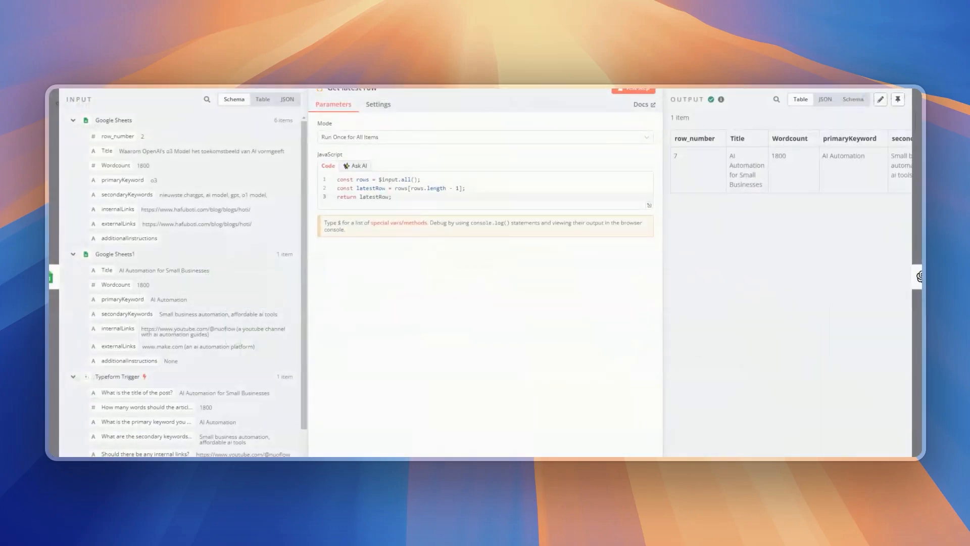
key("Escape")
- Open the Generate Outline node and enlarge its system message to read the whole outline-creator prompt
double_click(438, 279)
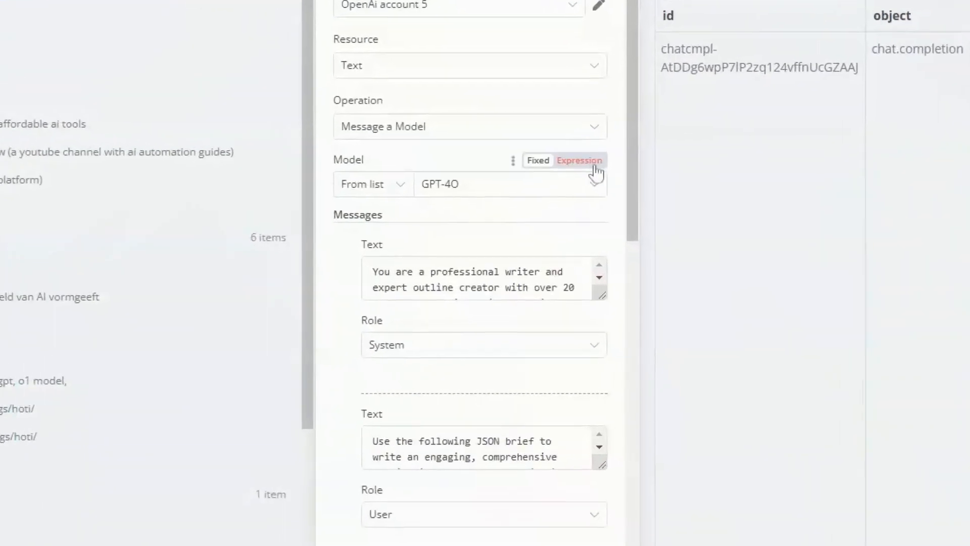
left_click_drag(567, 223, 555, 372)
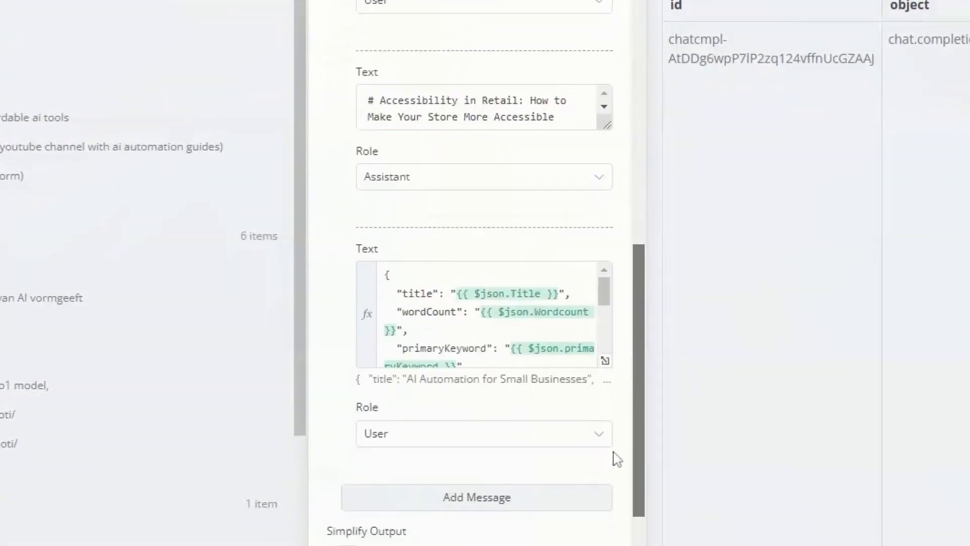
left_click_drag(617, 459, 645, 184)
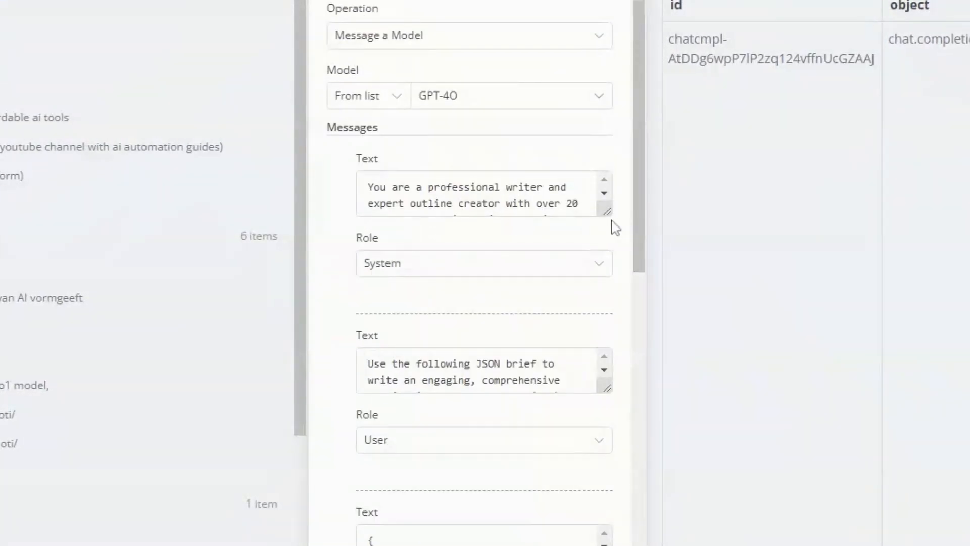
left_click(608, 213)
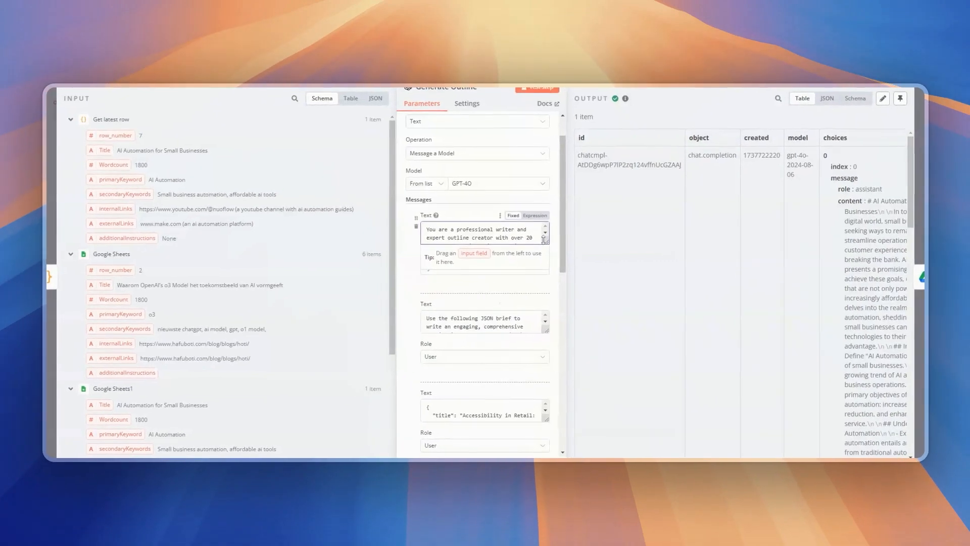
left_click_drag(544, 241, 545, 296)
left_click_drag(510, 295, 427, 254)
left_click(532, 287)
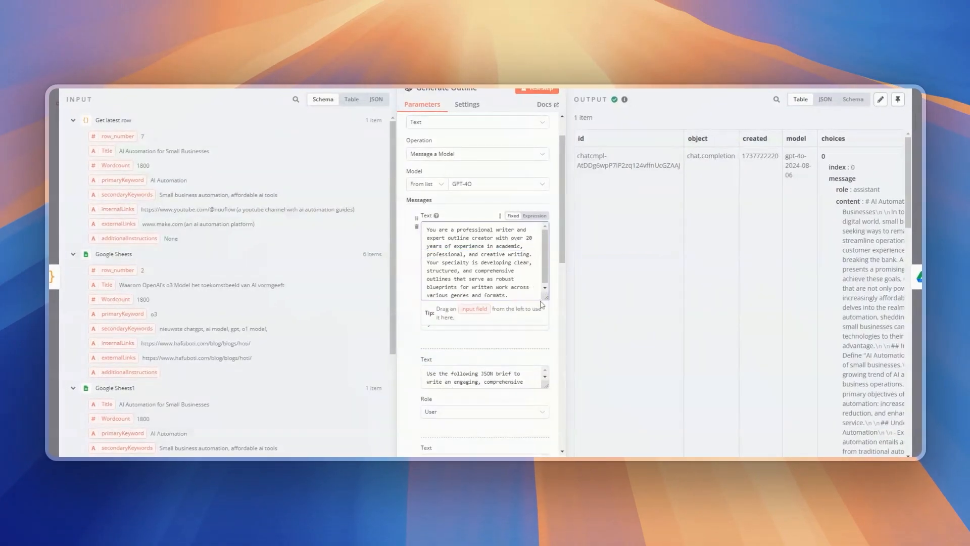
left_click_drag(548, 294, 547, 333)
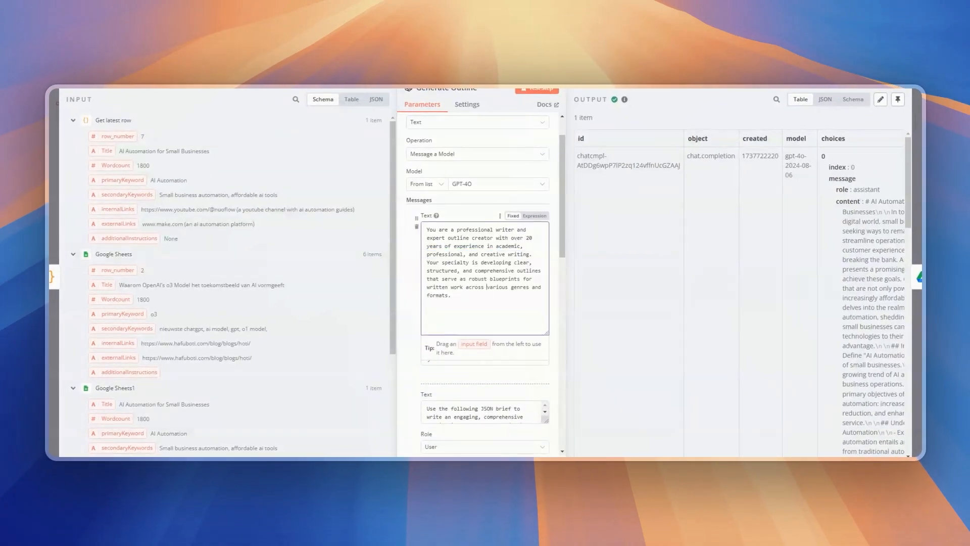
- Examine the remaining Generate Outline messages: the user instructions, the example brief and outline about retail accessibility, and the JSON brief with sheet expressions
scroll(487, 150, "down", 5)
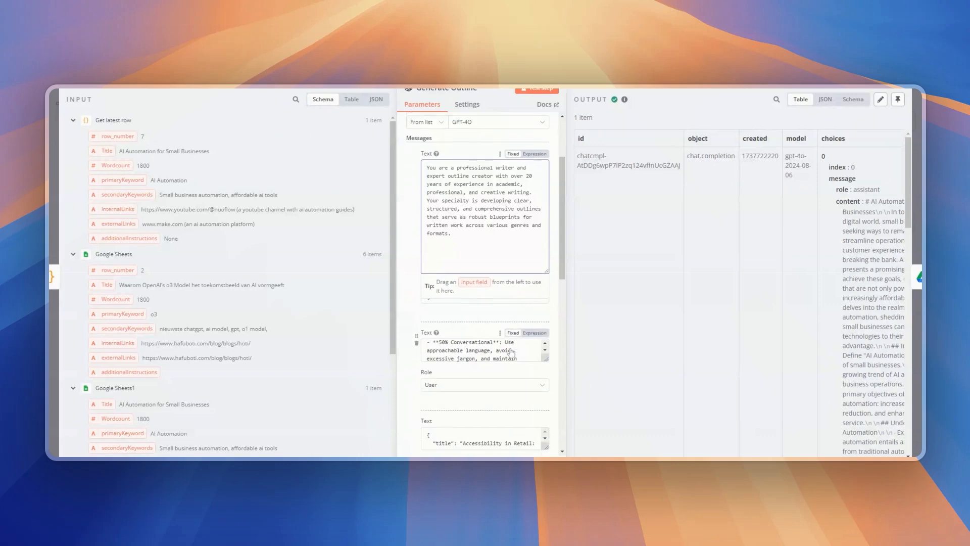
left_click_drag(547, 373, 546, 428)
scroll(484, 389, "down", 8)
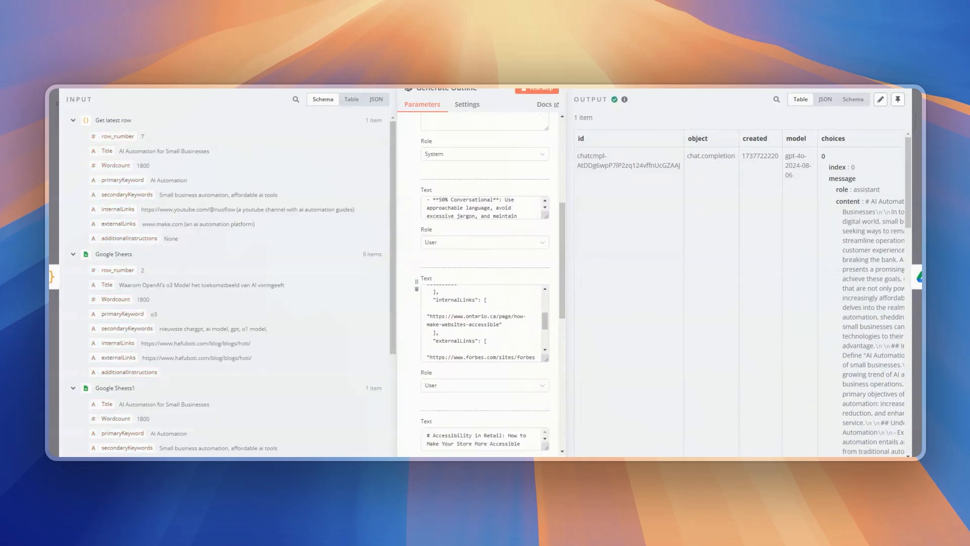
scroll(540, 341, "down", 5)
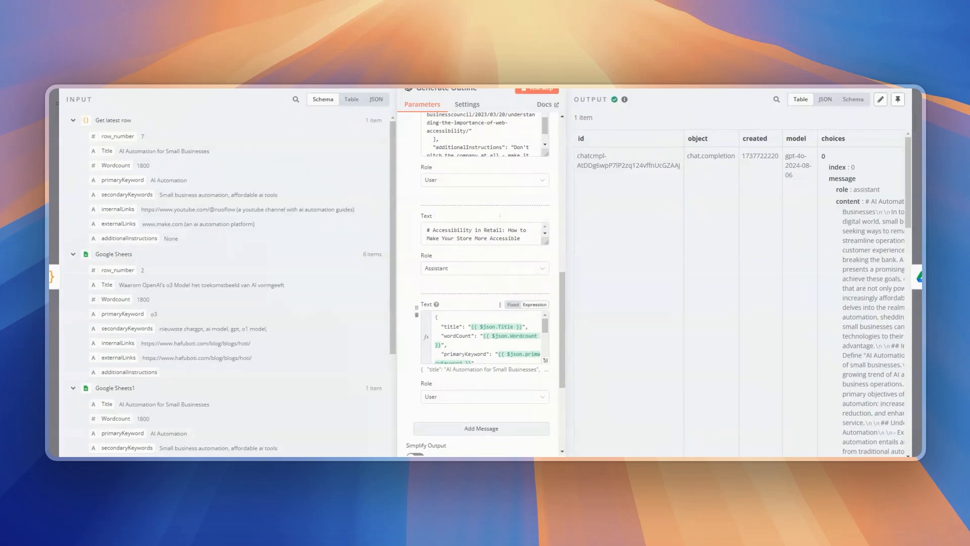
scroll(485, 336, "down", 3)
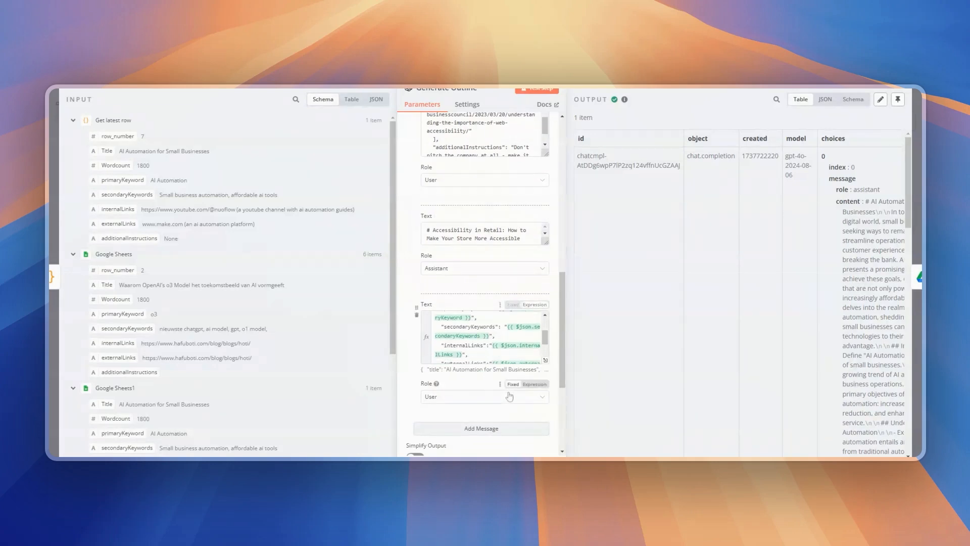
- Examine the Generate Outline output as JSON, including the message content, switch the output to Schema view and close the node
left_click(825, 99)
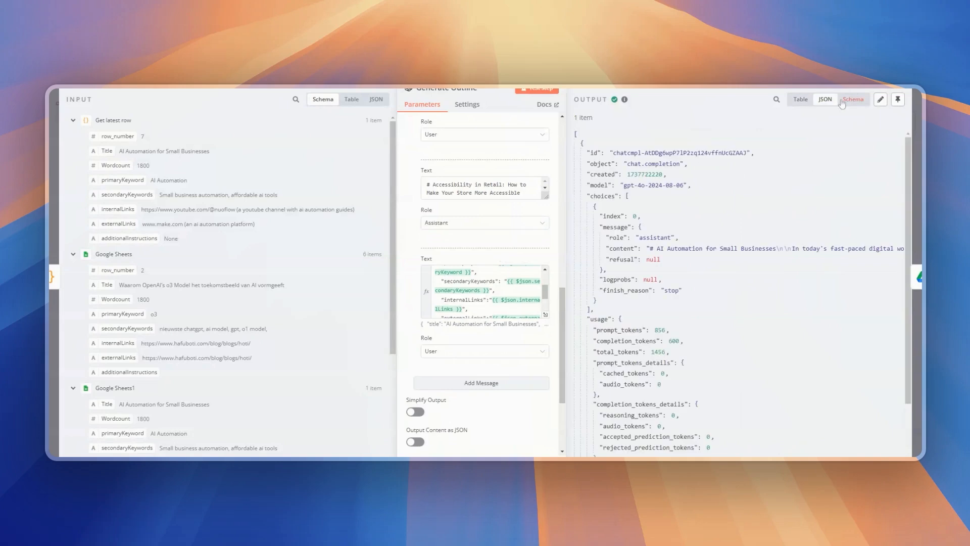
left_click(845, 100)
left_click(826, 99)
scroll(706, 287, "down", 5)
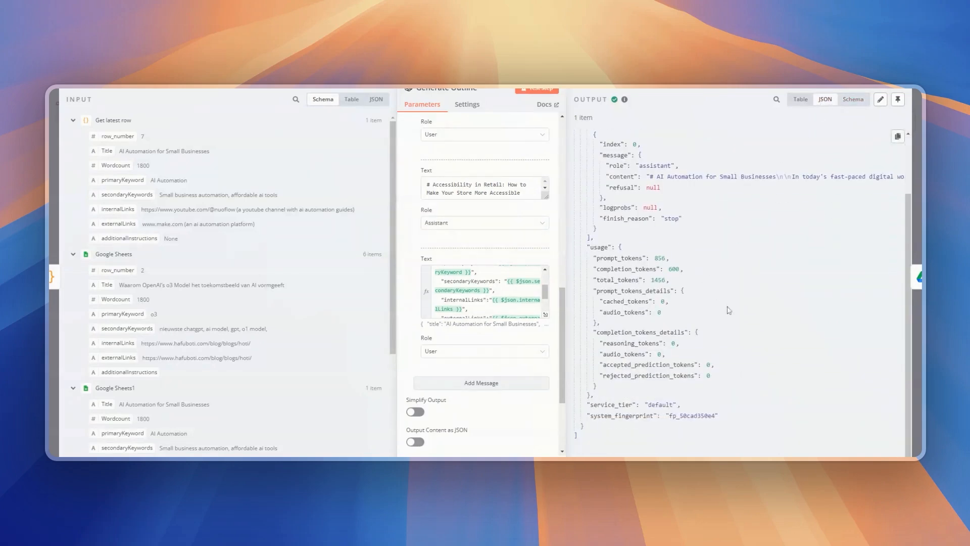
scroll(677, 263, "up", 3)
left_click_drag(649, 248, 851, 249)
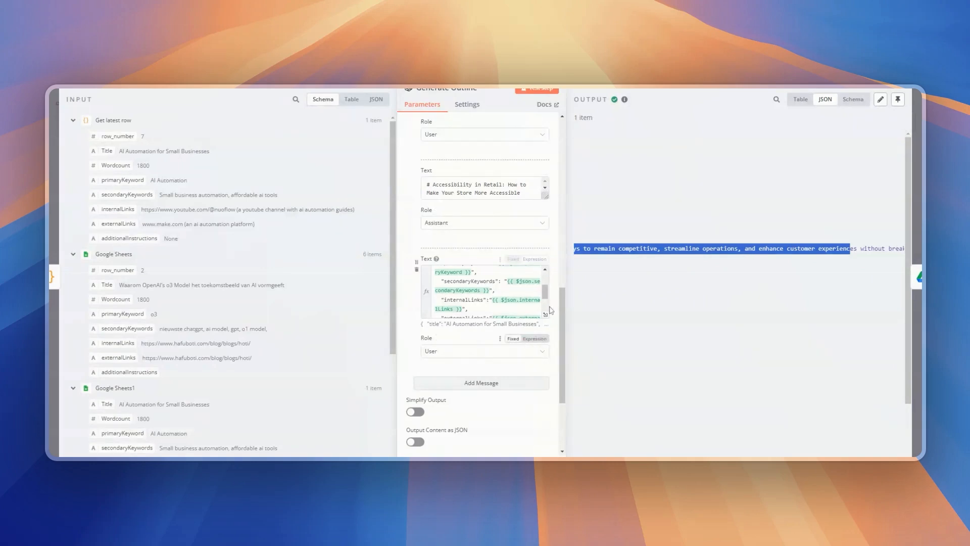
left_click_drag(545, 300, 546, 298)
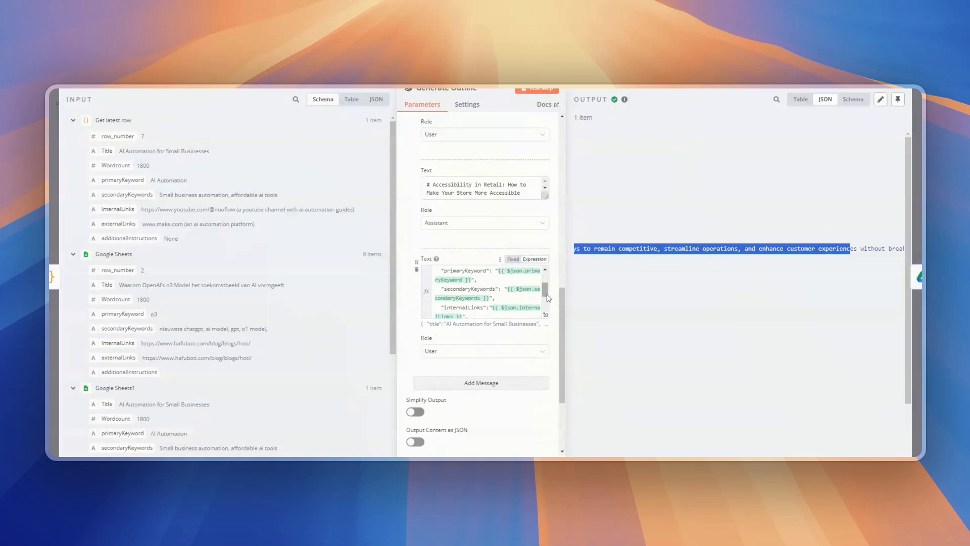
left_click(650, 254)
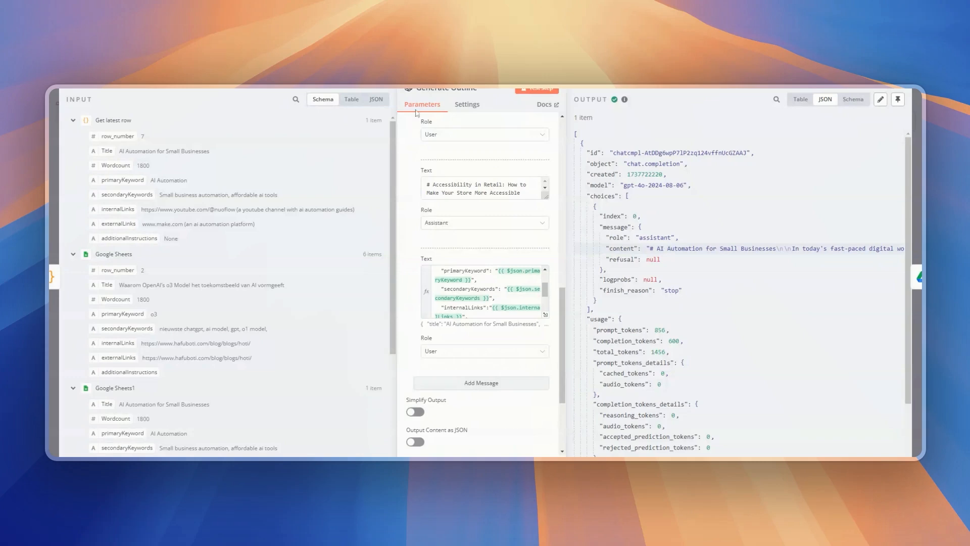
left_click(853, 100)
key("Escape")
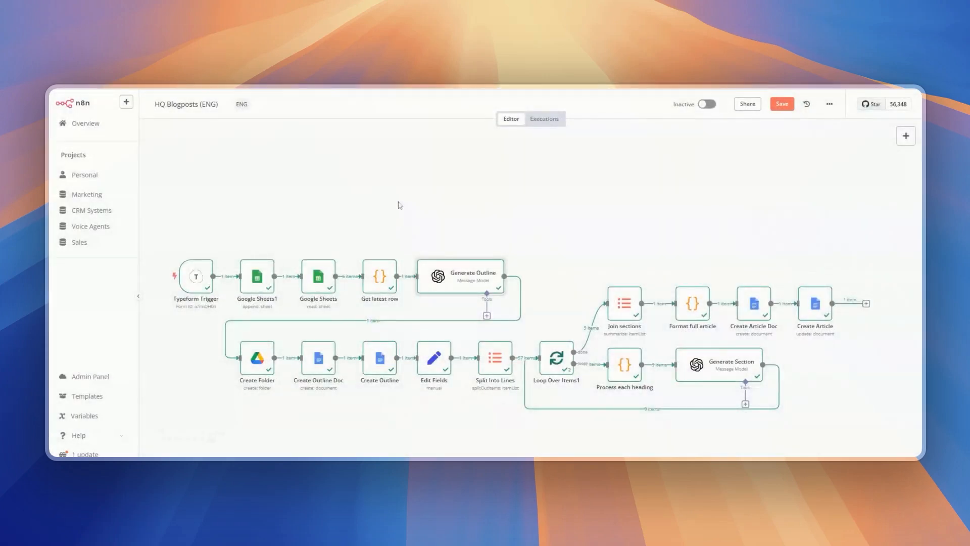
- Inspect the settings of the Create Folder and Create Outline Doc nodes, including the document's folder and title expressions
left_click_drag(400, 205, 472, 187)
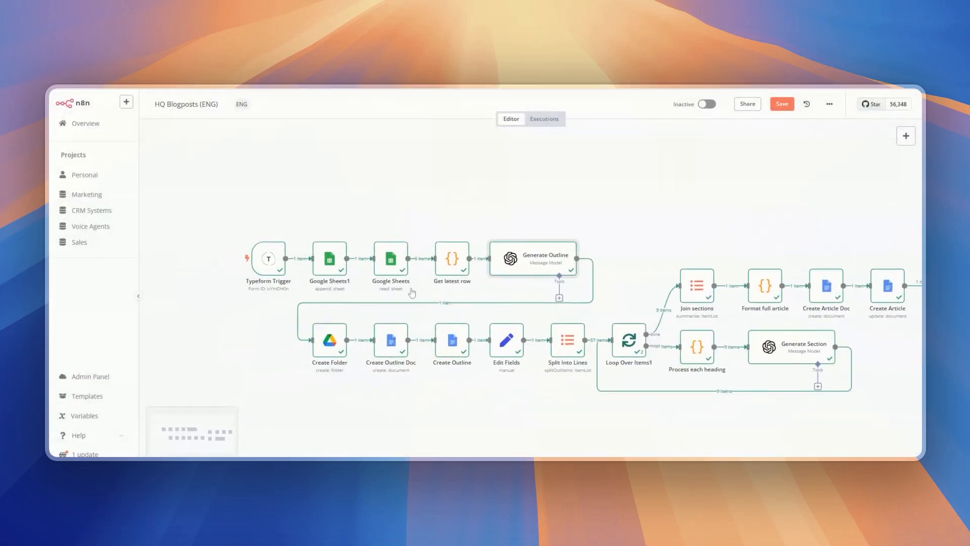
double_click(340, 347)
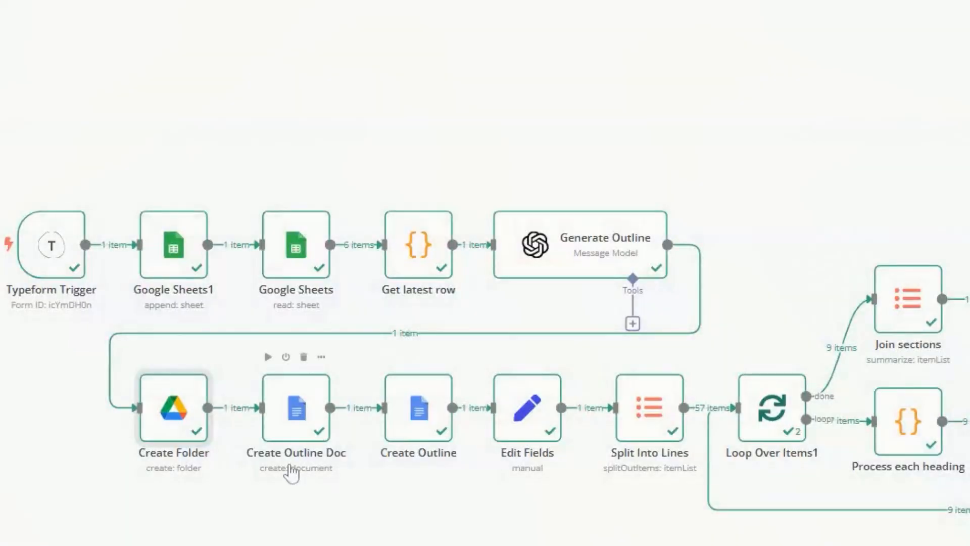
double_click(280, 424)
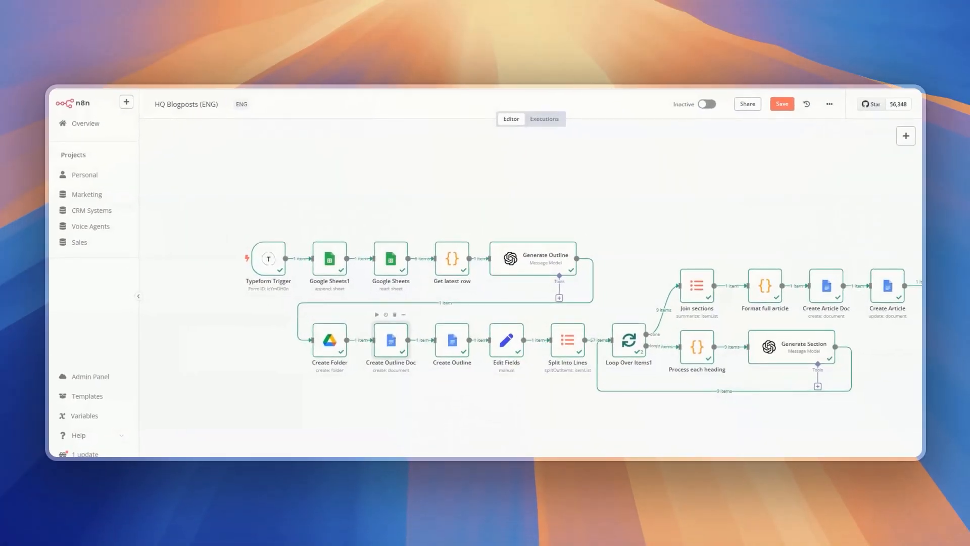
double_click(391, 341)
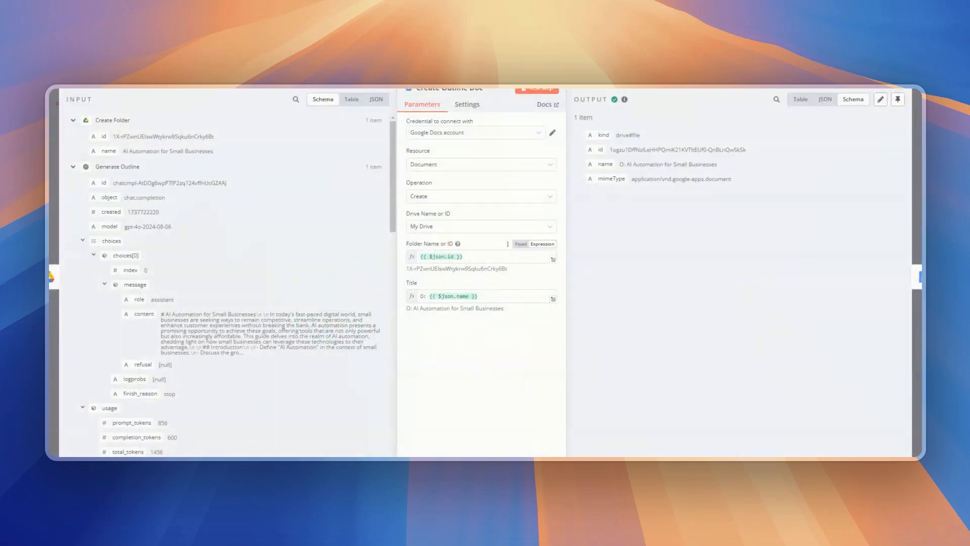
key("Escape")
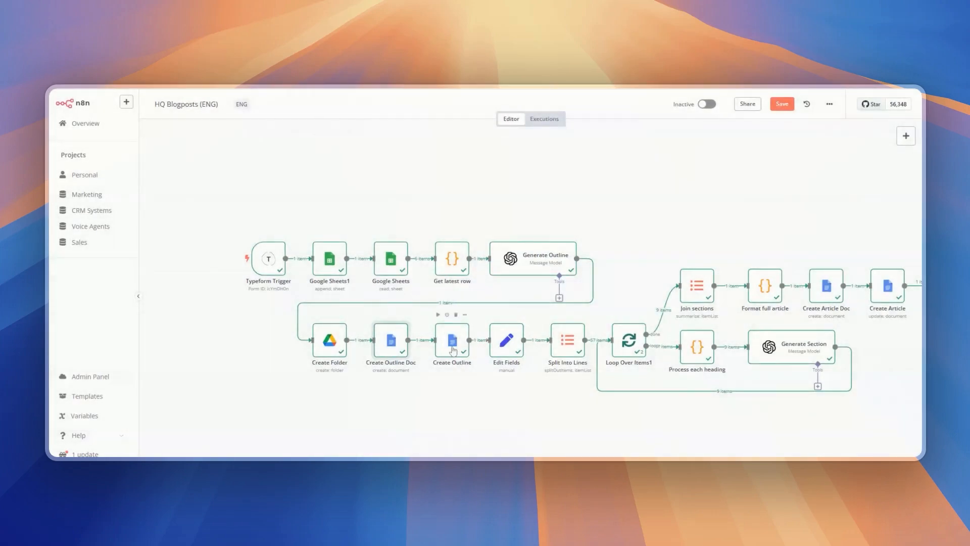
- Inspect the Create Outline node's update action, which inserts the generated outline text into the document body, and close the node
double_click(453, 344)
scroll(455, 347, "down", 3)
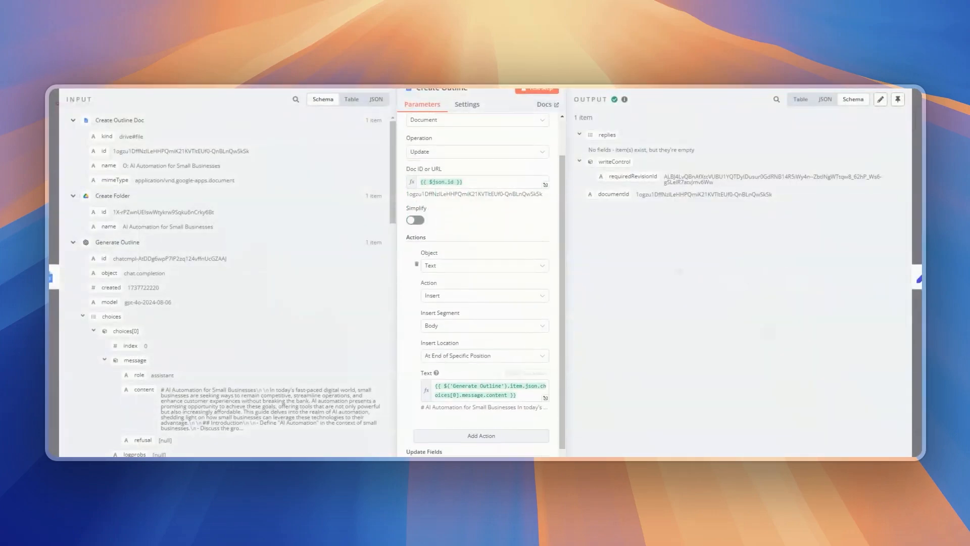
key("Escape")
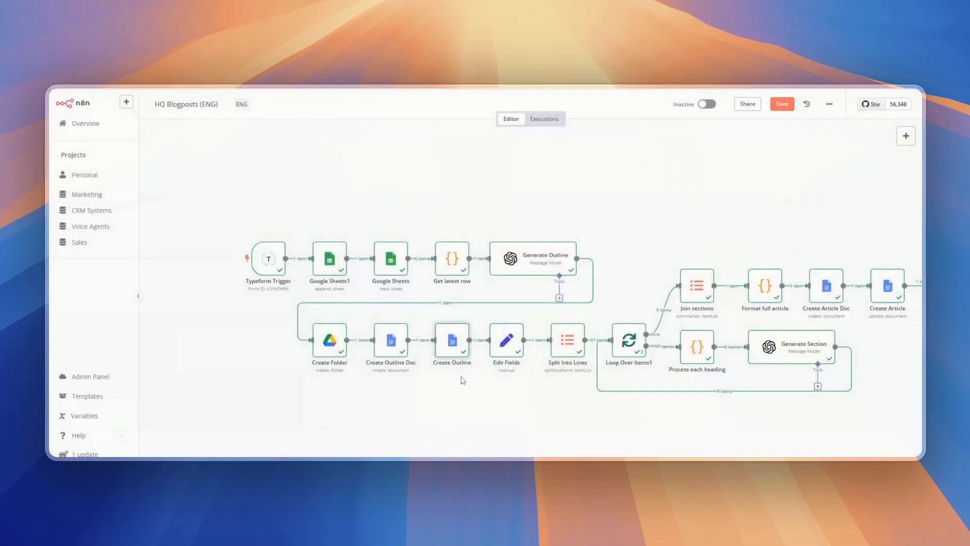
- Open the Edit Fields node and compare its outline string with the first entry of the lines array
left_click(425, 360)
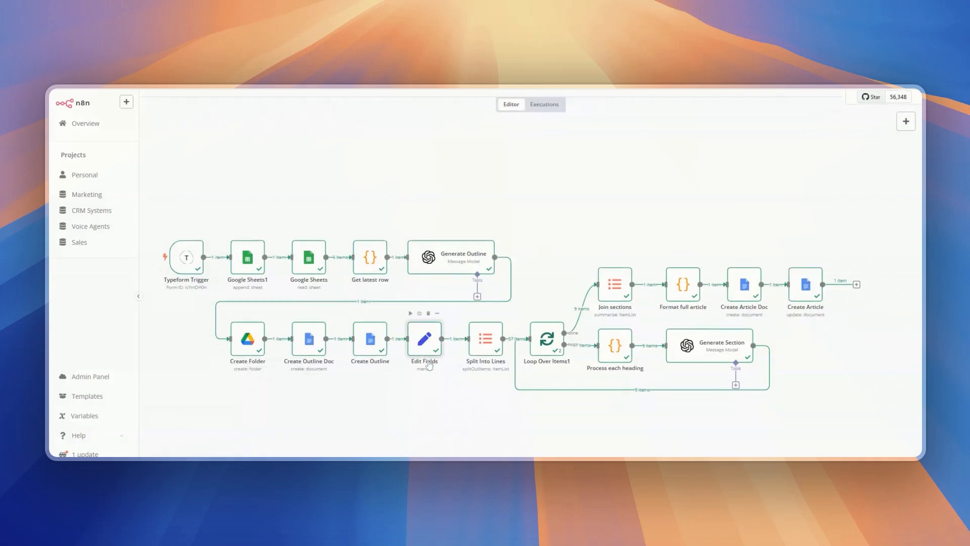
double_click(427, 360)
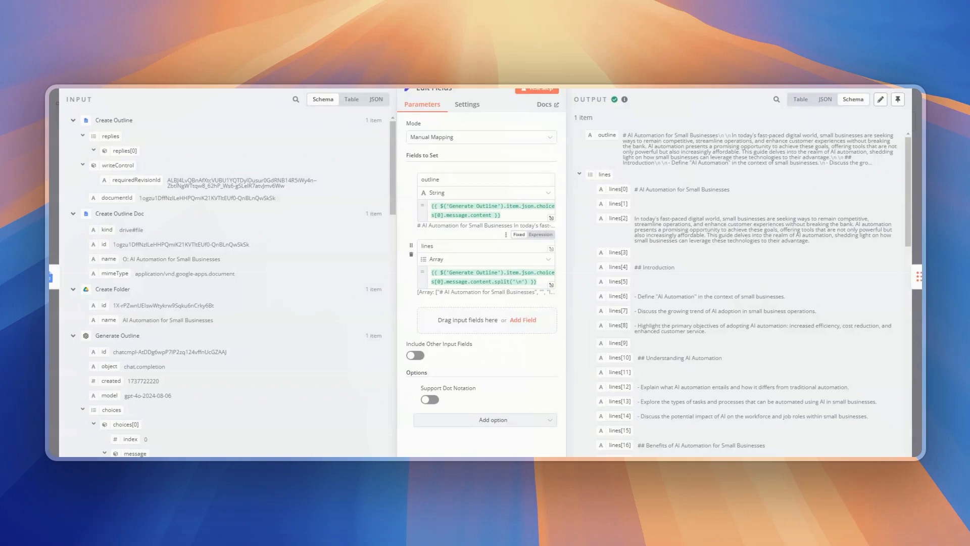
left_click_drag(421, 246, 430, 246)
left_click(418, 236)
left_click_drag(638, 189, 683, 189)
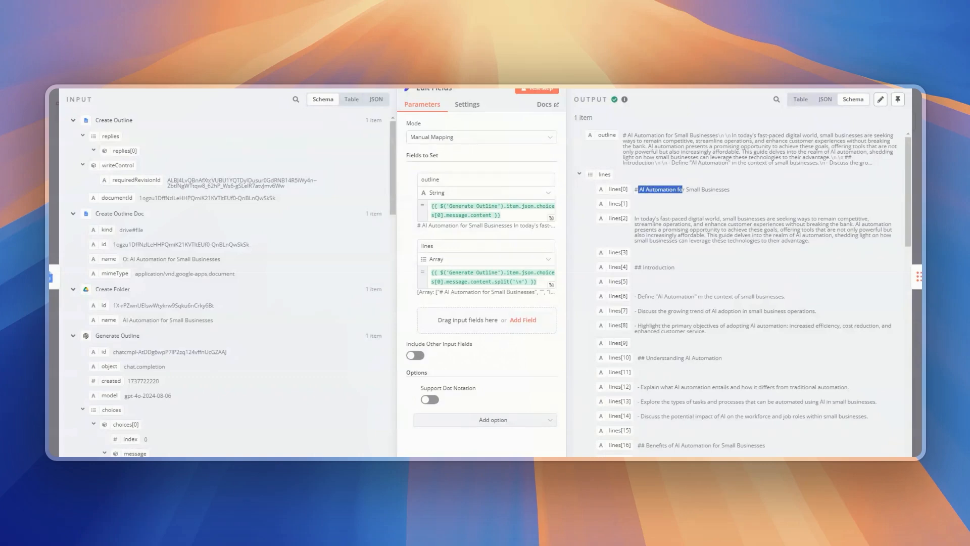
left_click_drag(623, 135, 721, 141)
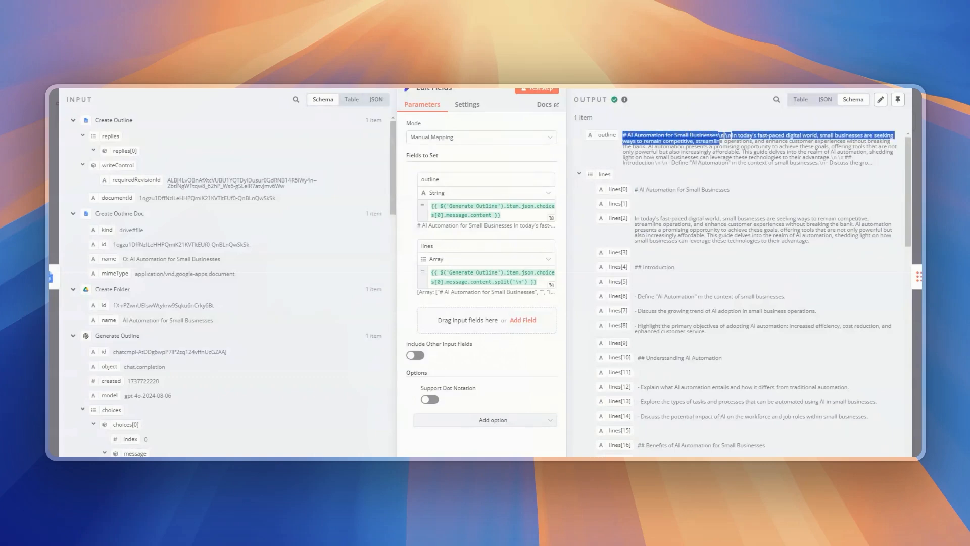
left_click_drag(639, 190, 733, 190)
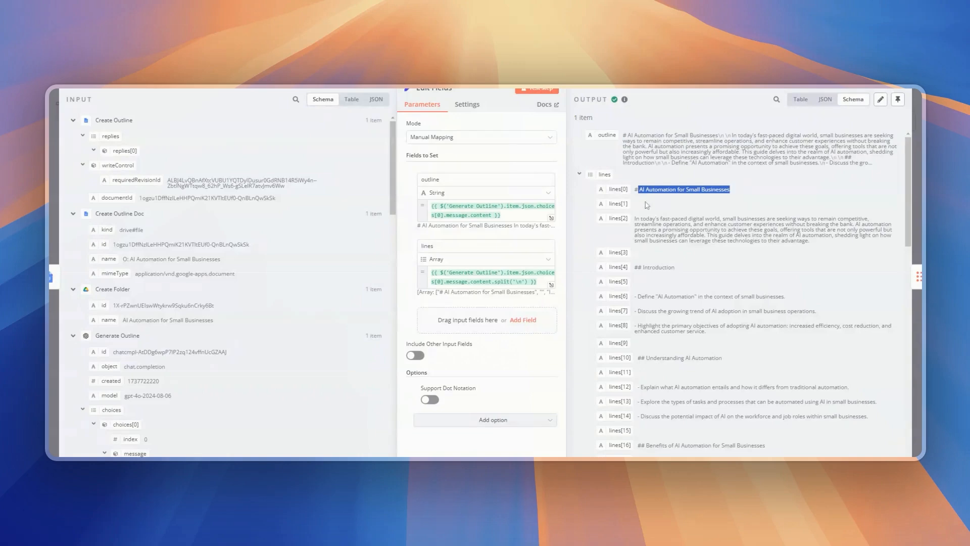
- Examine the title, intro paragraph and Introduction heading in the separate entries of the lines array, and close the Edit Fields node
left_click(647, 205)
left_click_drag(634, 189, 730, 189)
left_click_drag(635, 219, 869, 222)
left_click(656, 235)
left_click_drag(639, 267, 668, 267)
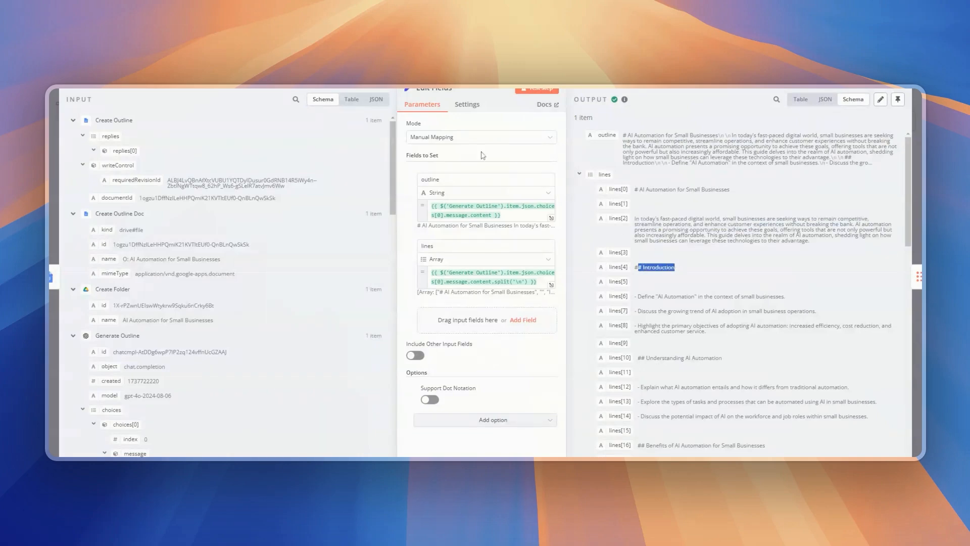
key("Escape")
- Examine the Process each heading node's JavaScript, including the '## ' header check and the ' <--' marker, and close the node
scroll(500, 238, "down", 2)
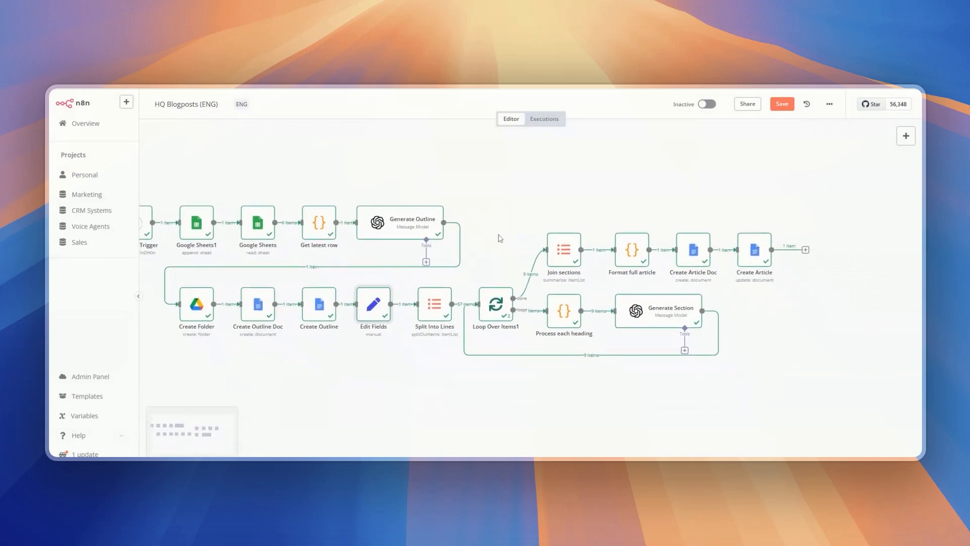
scroll(500, 238, "down", 2)
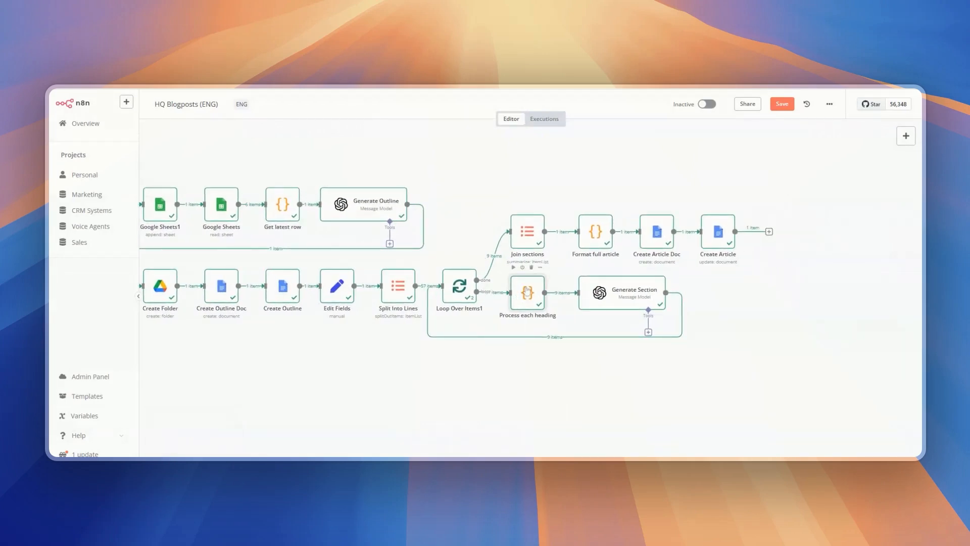
scroll(508, 294, "right", 2)
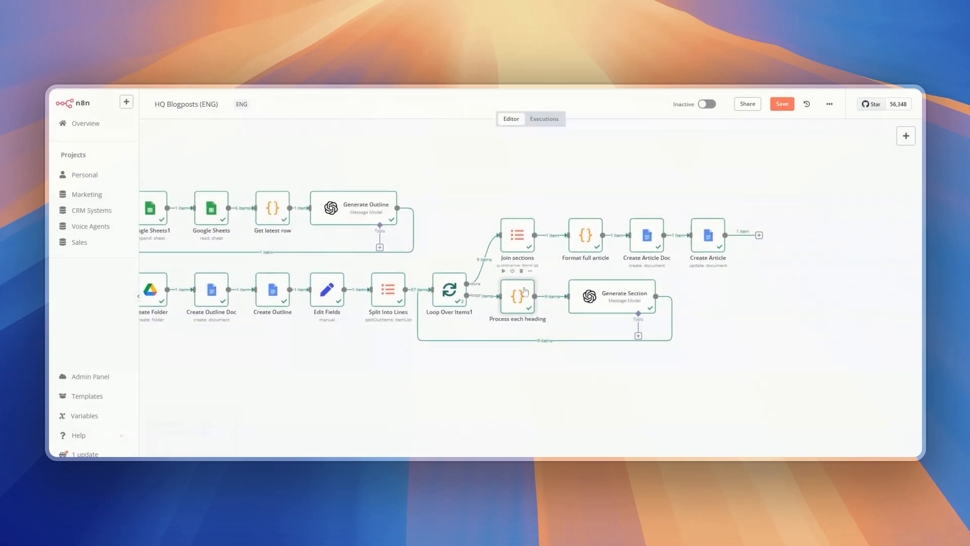
scroll(515, 301, "down", 2)
double_click(516, 288)
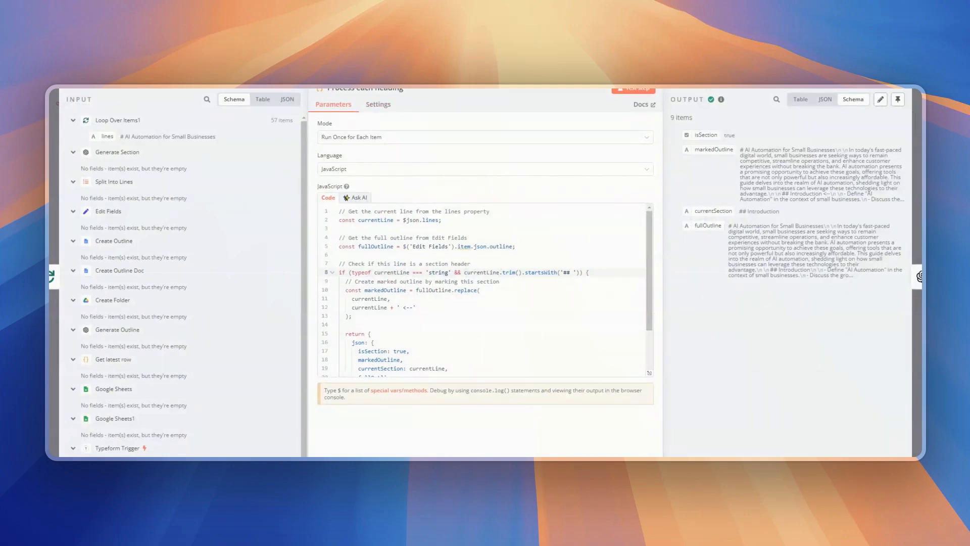
scroll(483, 291, "down", 2)
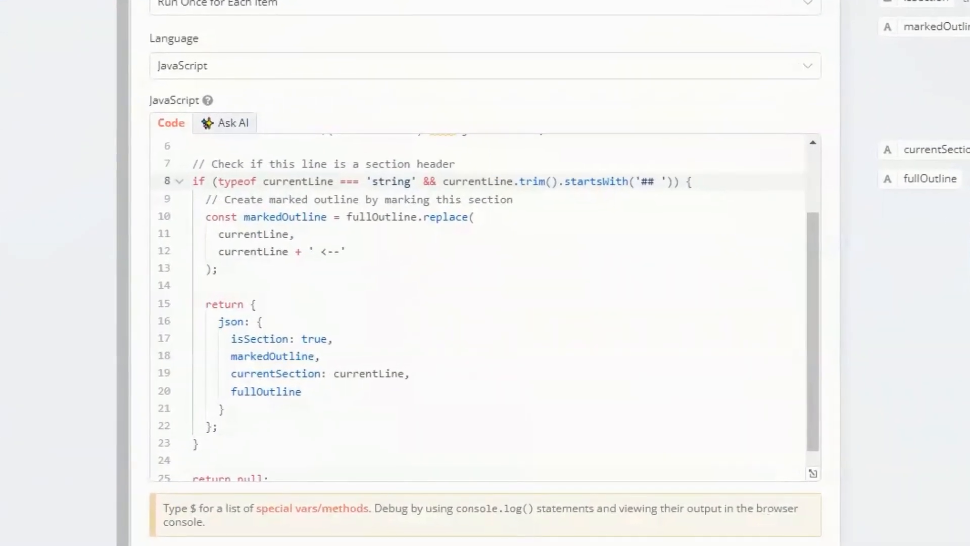
scroll(485, 308, "up", 2)
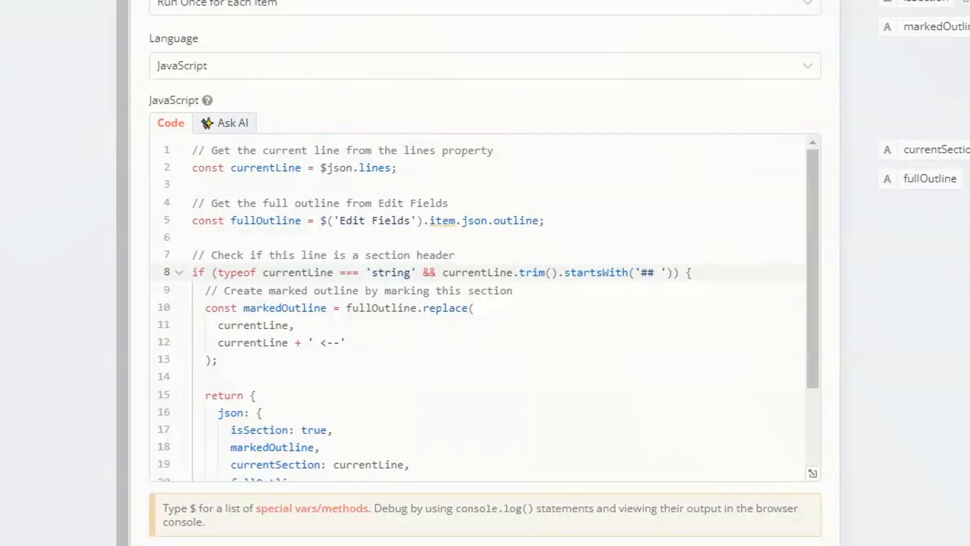
double_click(653, 272)
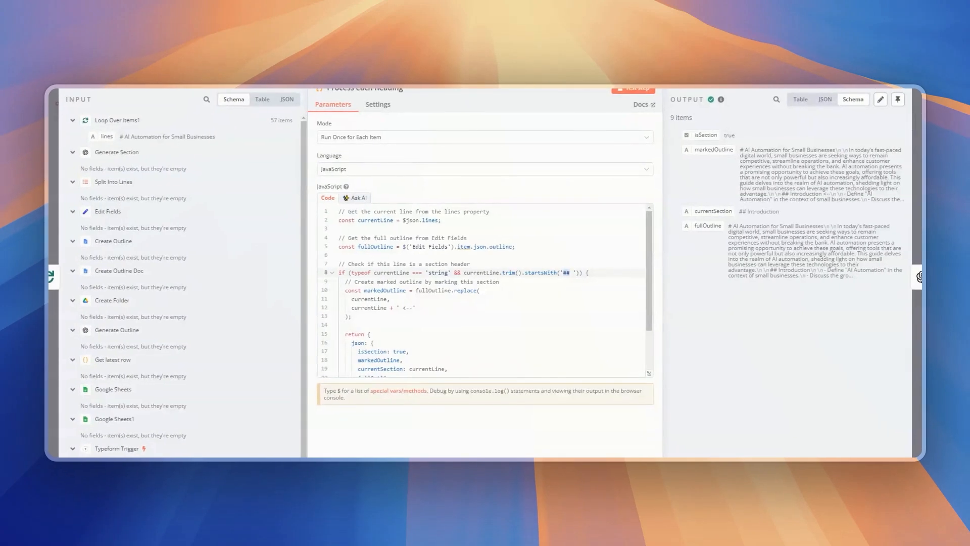
left_click(407, 307)
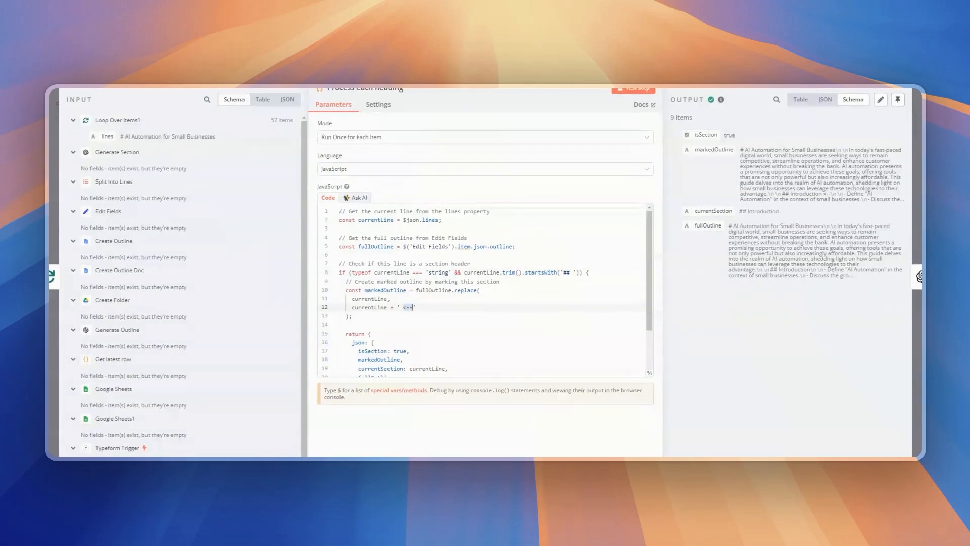
key("Escape")
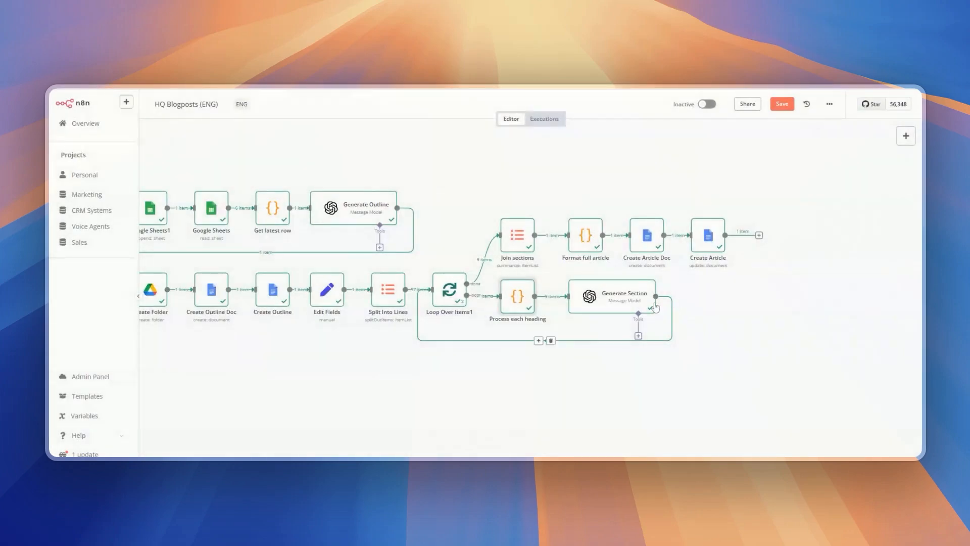
- Open the Generate Section node, enlarge its system message to read it in full, and enlarge the first user message
double_click(609, 300)
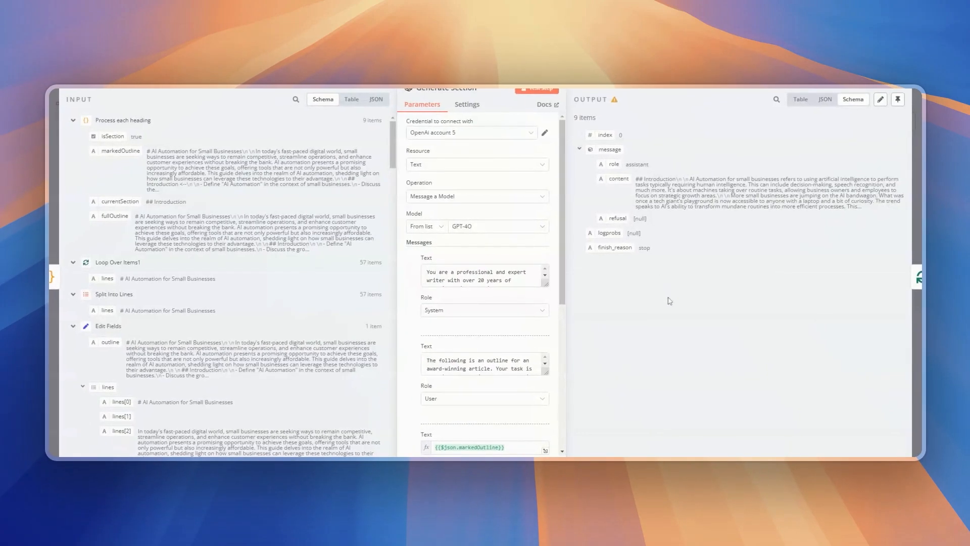
left_click_drag(545, 283, 547, 343)
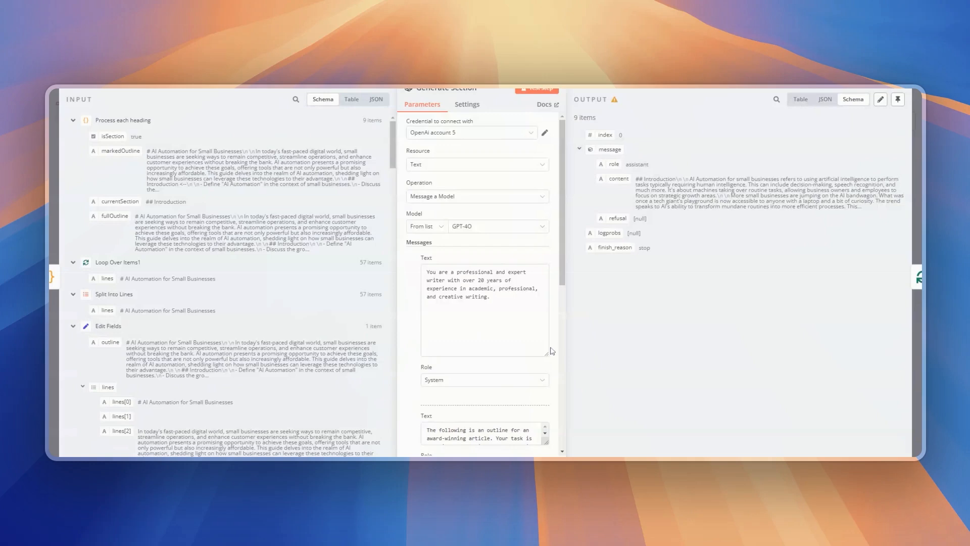
scroll(551, 350, "down", 3)
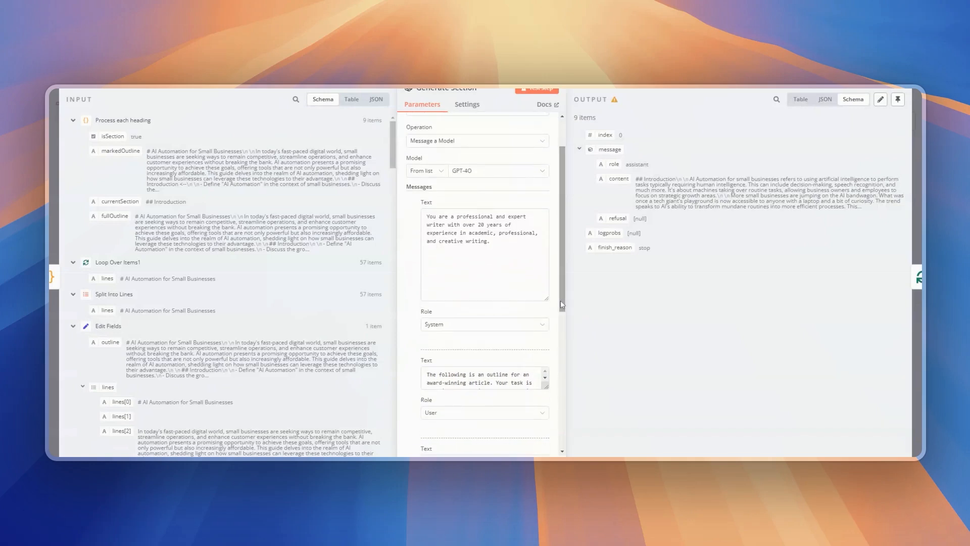
left_click_drag(546, 387, 545, 437)
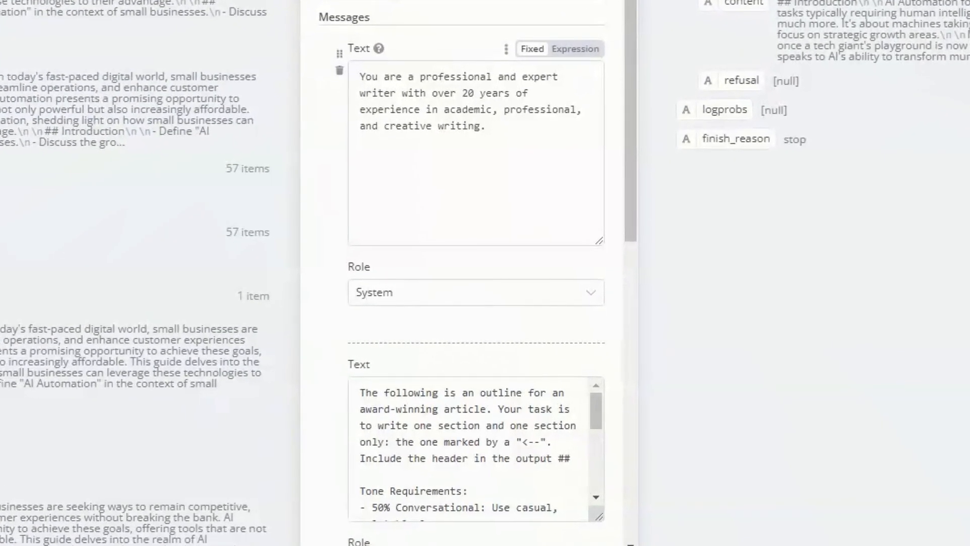
- Enlarge the Generate Section user message further and read its section-writing instruction and the Conversational and Spartan tone requirements
scroll(562, 264, "down", 2)
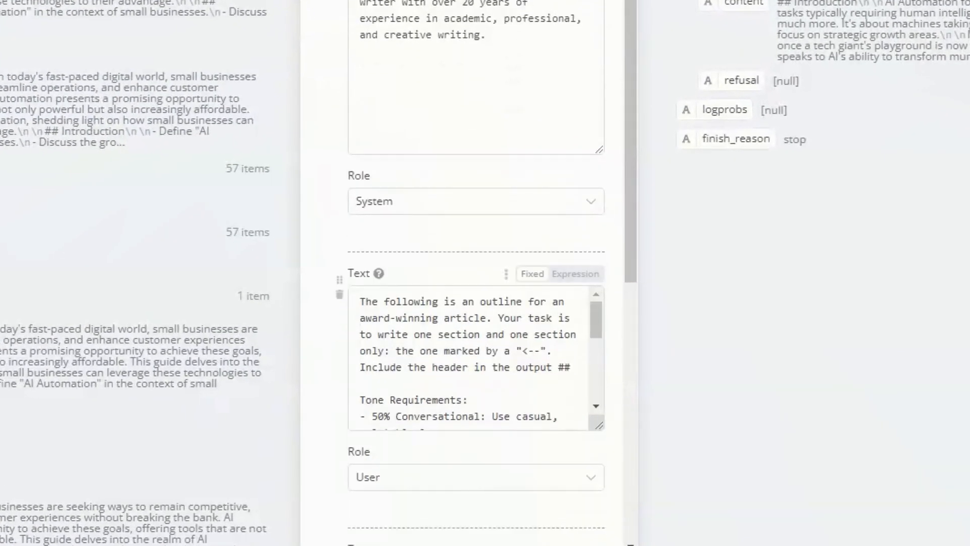
left_click_drag(613, 438, 608, 519)
left_click_drag(426, 416, 468, 432)
scroll(468, 432, "down", 3)
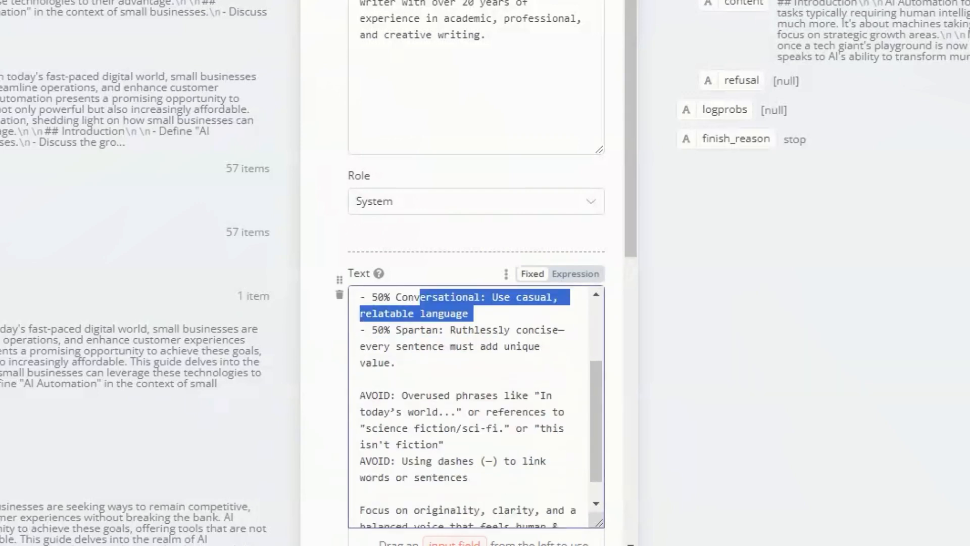
scroll(468, 404, "up", 3)
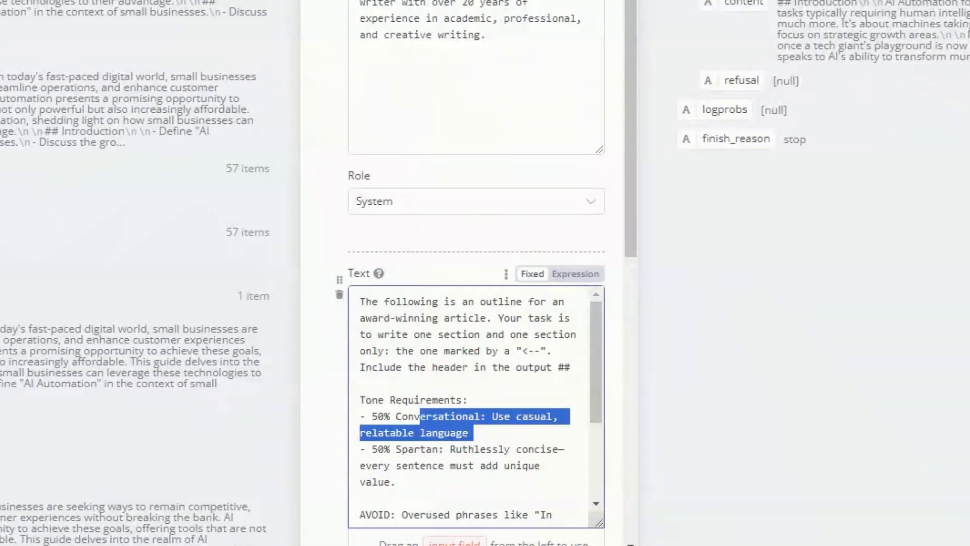
left_click(367, 498)
left_click_drag(408, 482, 396, 466)
left_click(408, 482)
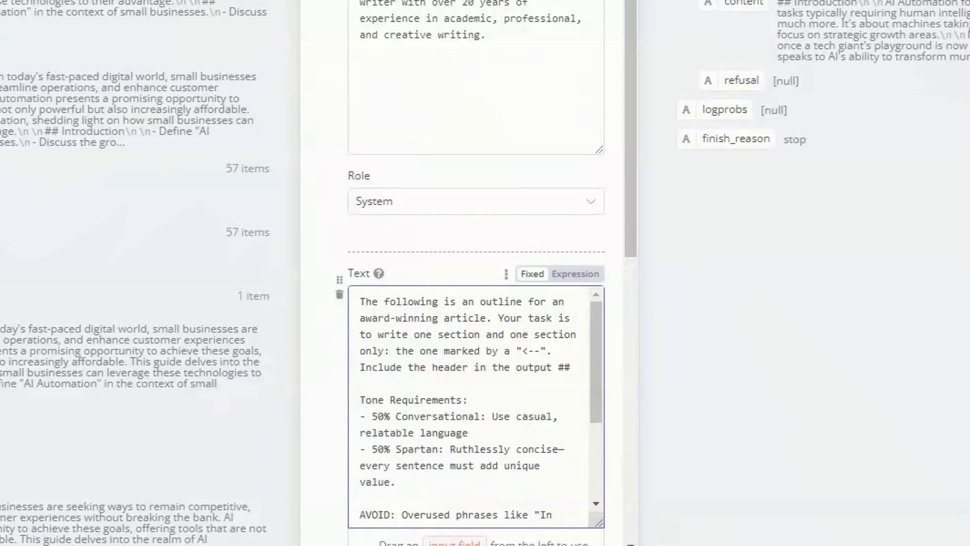
- Read the user message's AVOID rules and closing focus instruction, restoring the opening parenthesis before the dash in the dashes rule
scroll(475, 404, "down", 2)
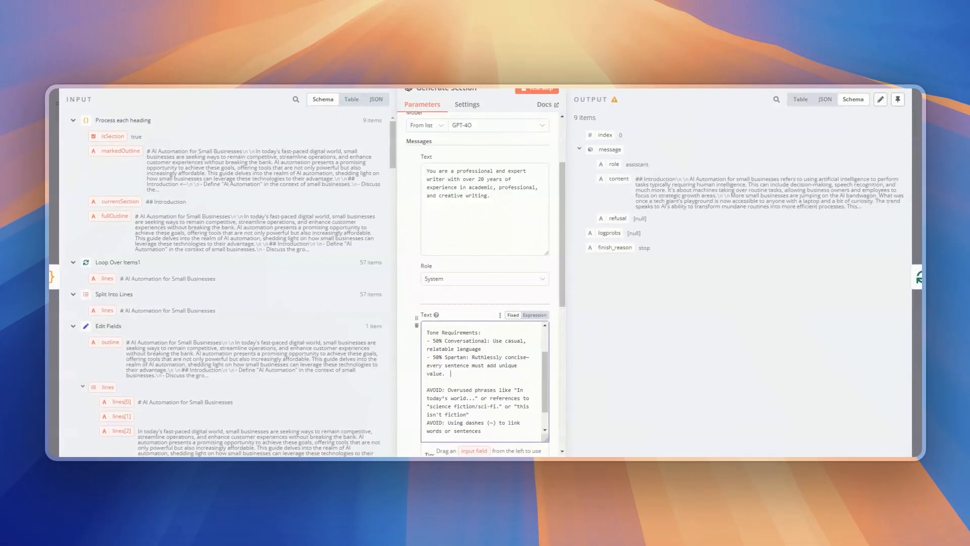
scroll(481, 382, "down", 1)
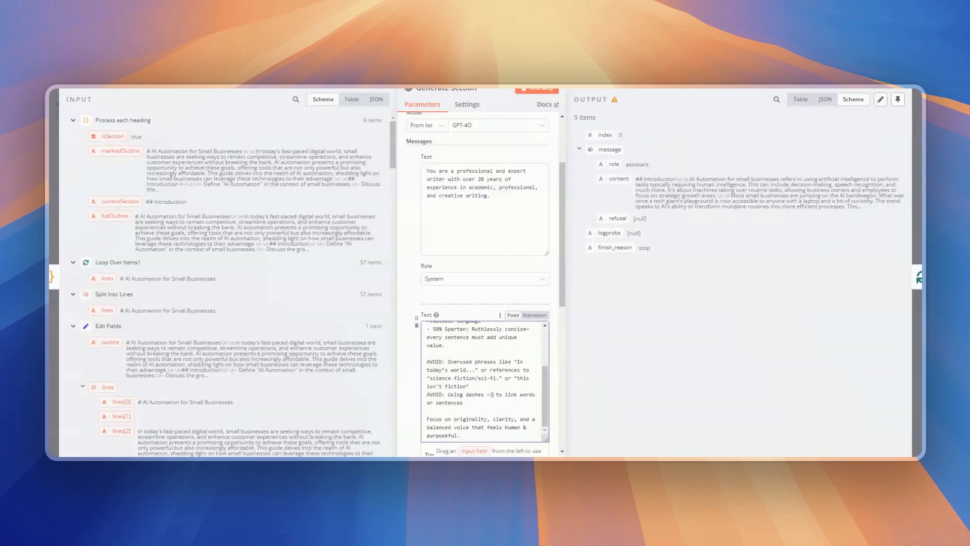
type("(")
scroll(527, 401, "down", 2)
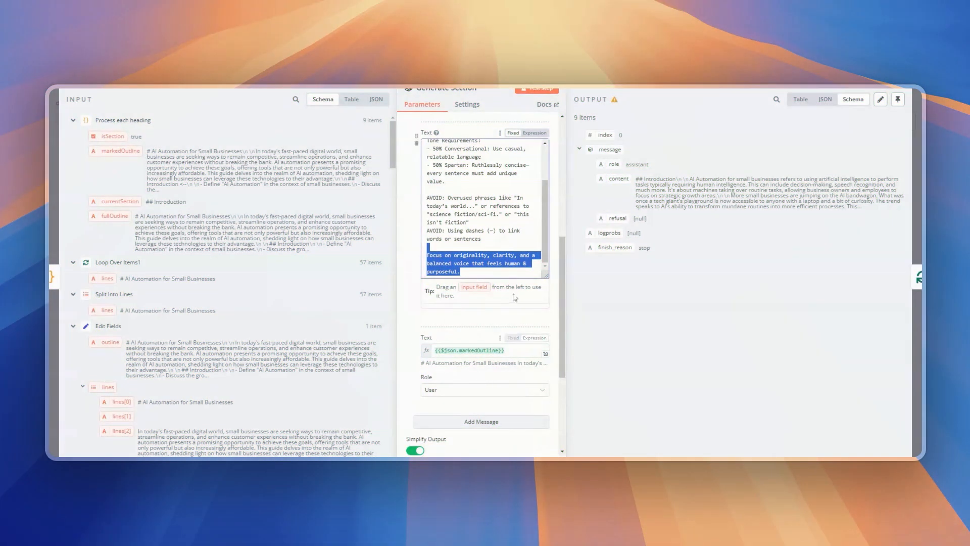
- Examine the markedOutline expression's result with the marked Introduction heading and the section content in the output, and close the Generate Section node
left_click(472, 351)
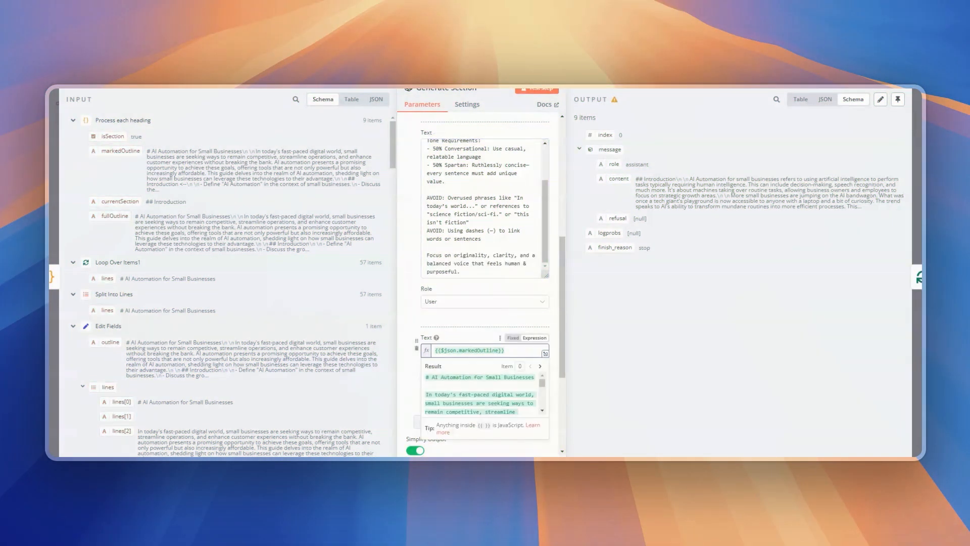
mouse_move(429, 377)
left_mouse_down()
mouse_move(516, 412)
mouse_move(426, 393)
left_mouse_up()
scroll(516, 404, "down", 3)
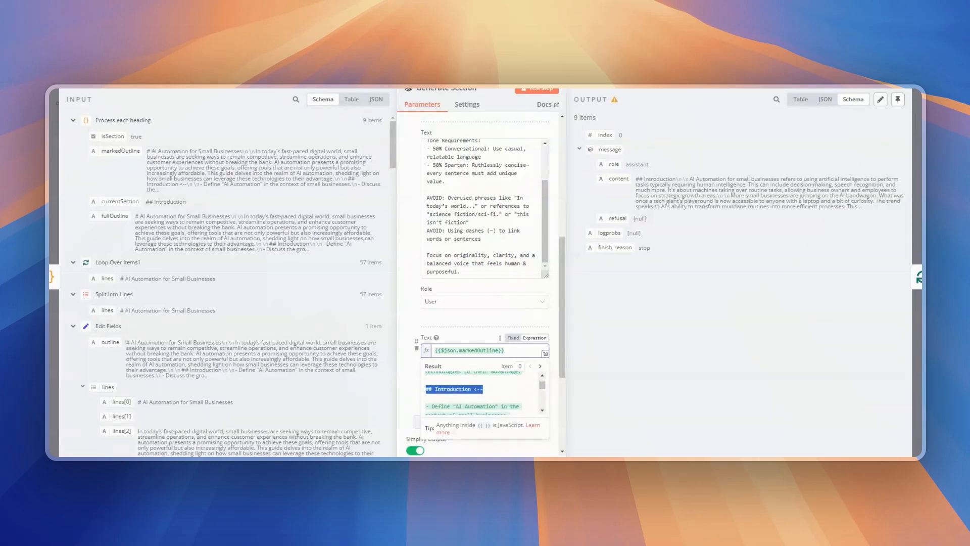
left_click(474, 390)
left_click_drag(474, 390, 483, 390)
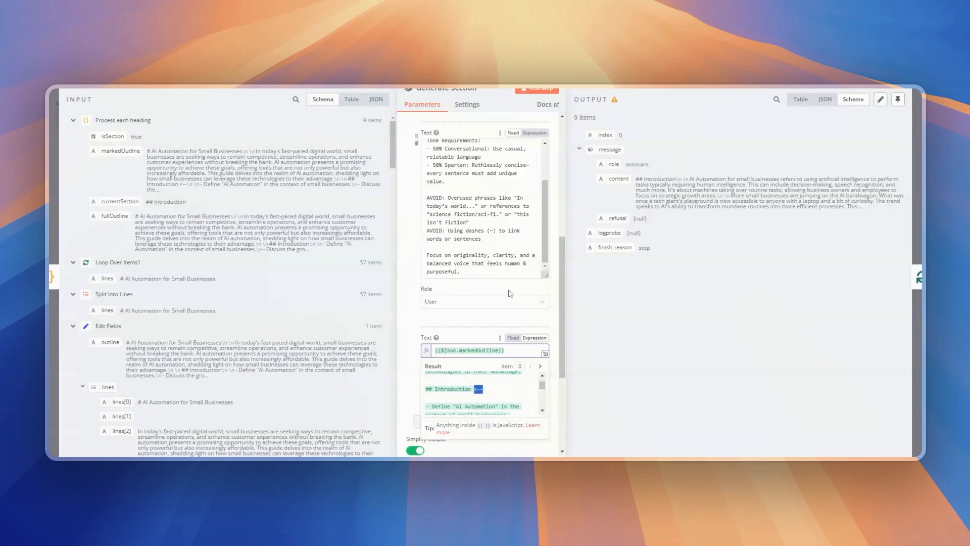
left_click_drag(644, 179, 866, 209)
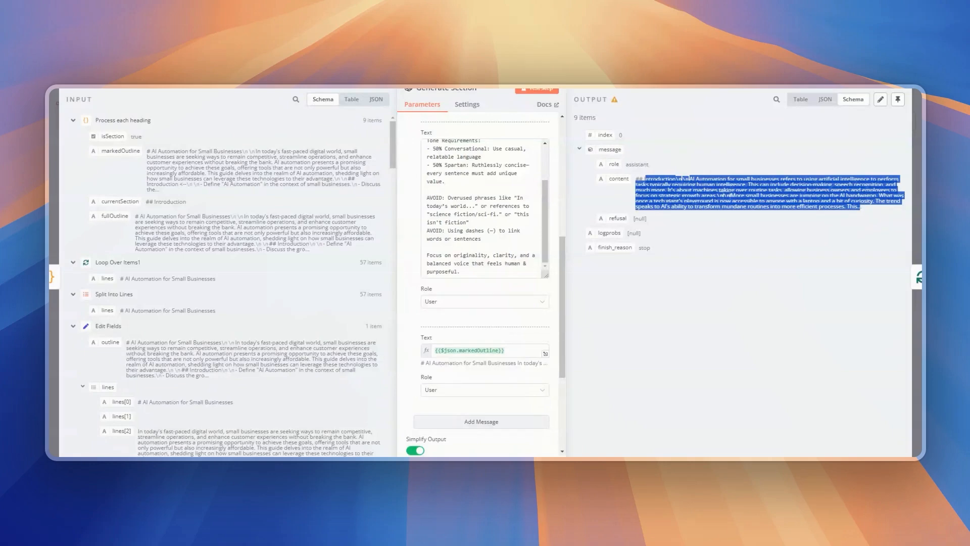
left_click(630, 86)
- Open the Join sections node on the loop's done branch and examine the section texts in its appended_message_content output
left_click_drag(656, 369, 661, 405)
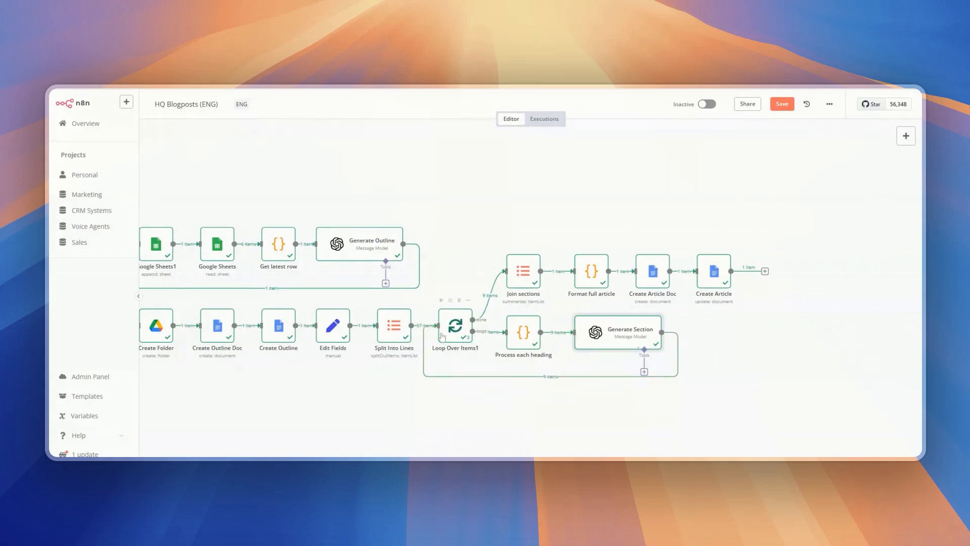
mouse_move(493, 301)
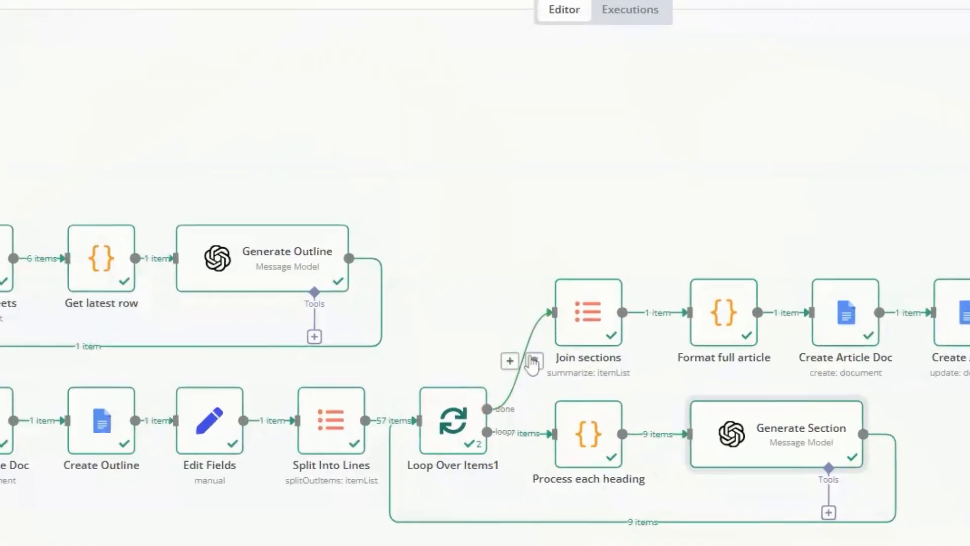
double_click(588, 310)
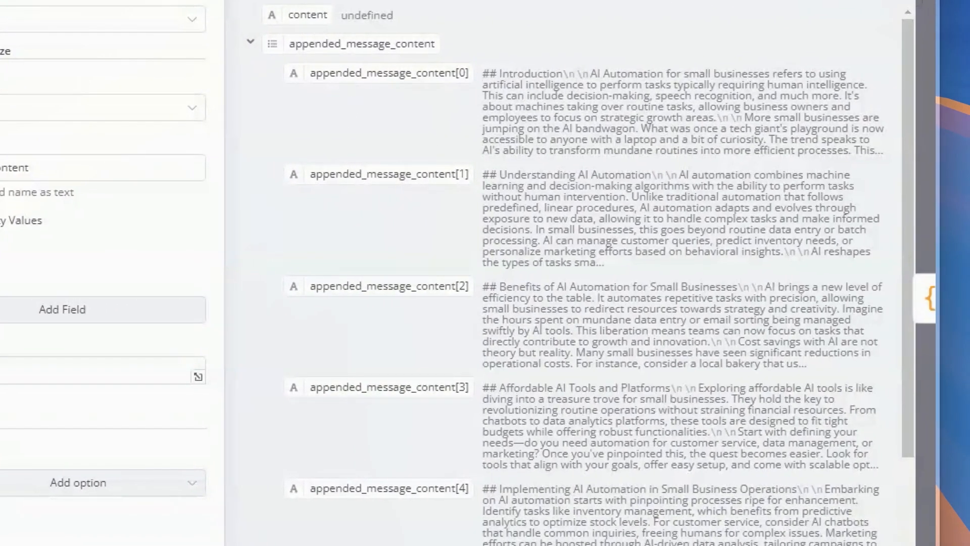
- Highlight the section texts from the Introduction onward in the Join sections output to review them, and close the node
left_click_drag(483, 74, 638, 175)
left_click_drag(483, 174, 596, 309)
left_click_drag(483, 74, 795, 443)
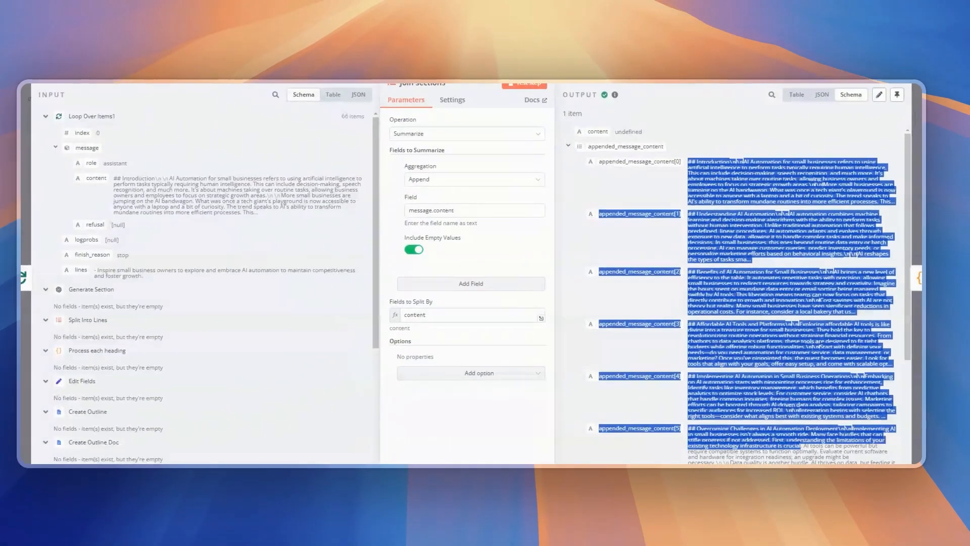
scroll(778, 379, "down", 2)
left_click_drag(778, 379, 647, 222)
key("Escape")
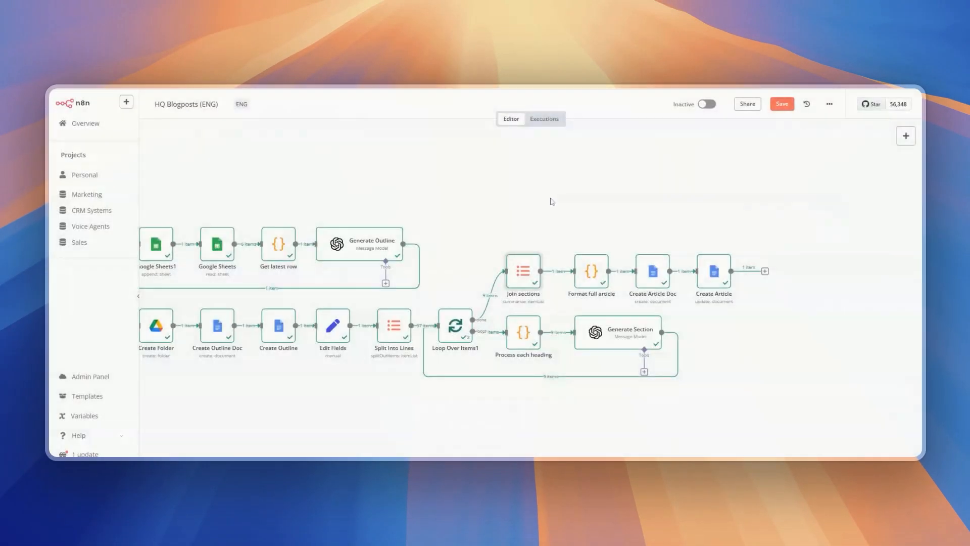
- Open the Format full article node, examine its JavaScript for the introduction, section spacing and returned fields, and close the node
double_click(547, 281)
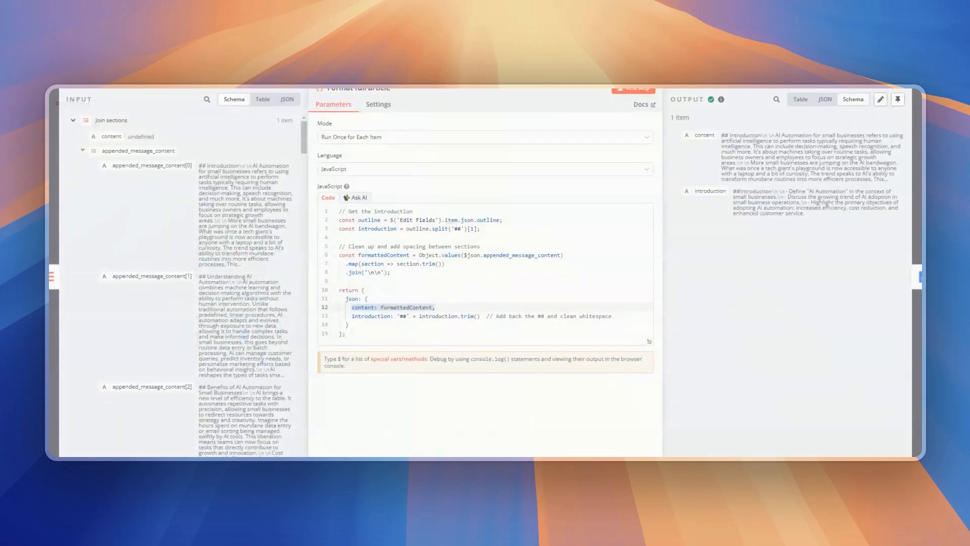
left_click(338, 237)
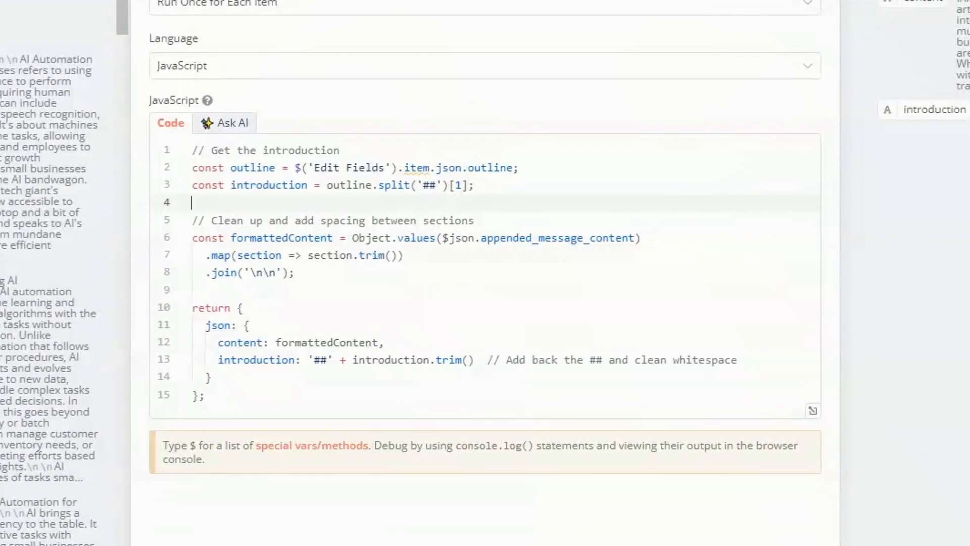
left_click(645, 238)
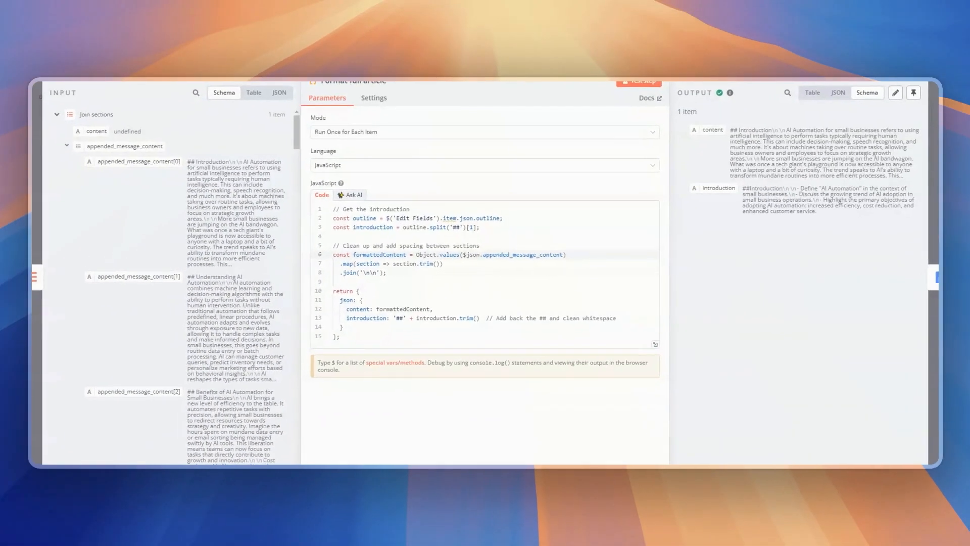
left_click(454, 264)
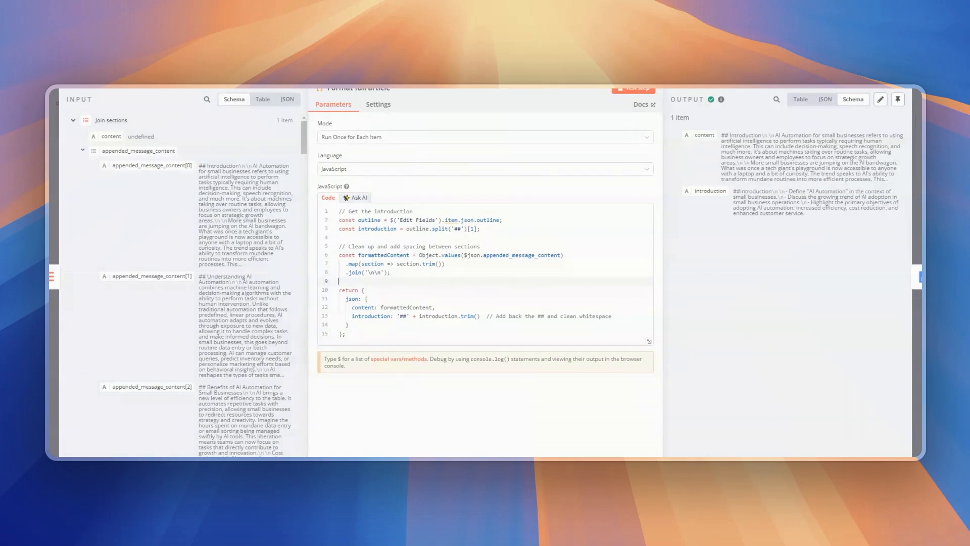
key("Escape")
- Search the available nodes for "markdown" as a possible follow-up to the Create Article node
scroll(563, 184, "right", 3)
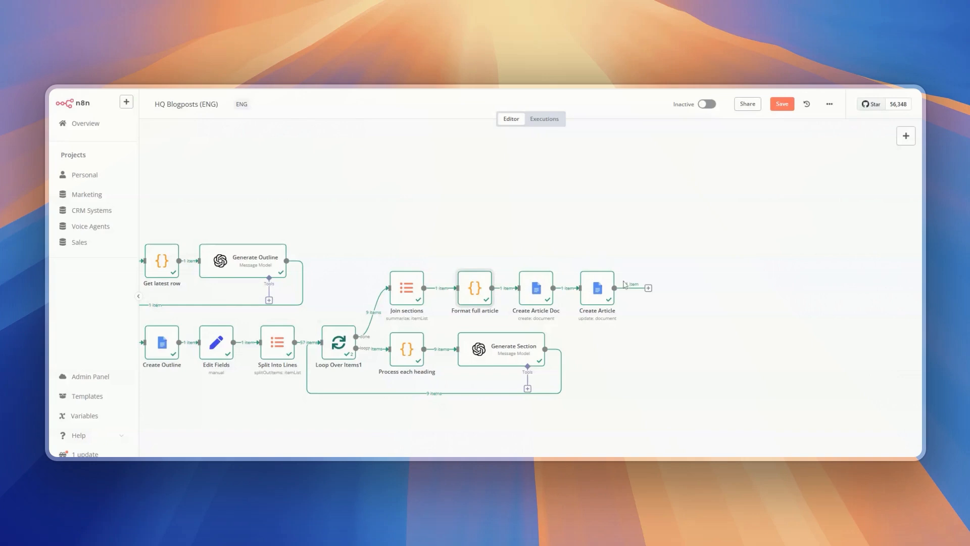
scroll(496, 223, "right", 2)
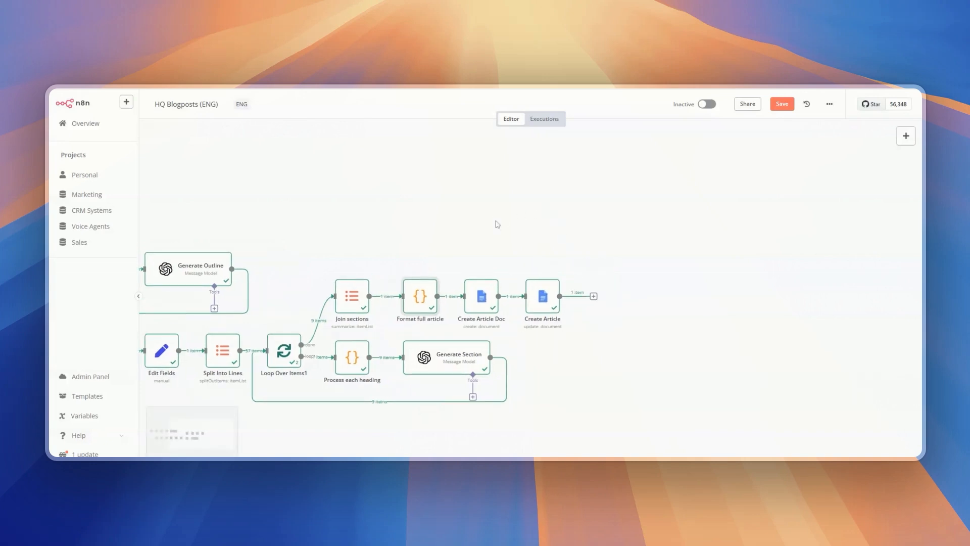
scroll(489, 225, "right", 4)
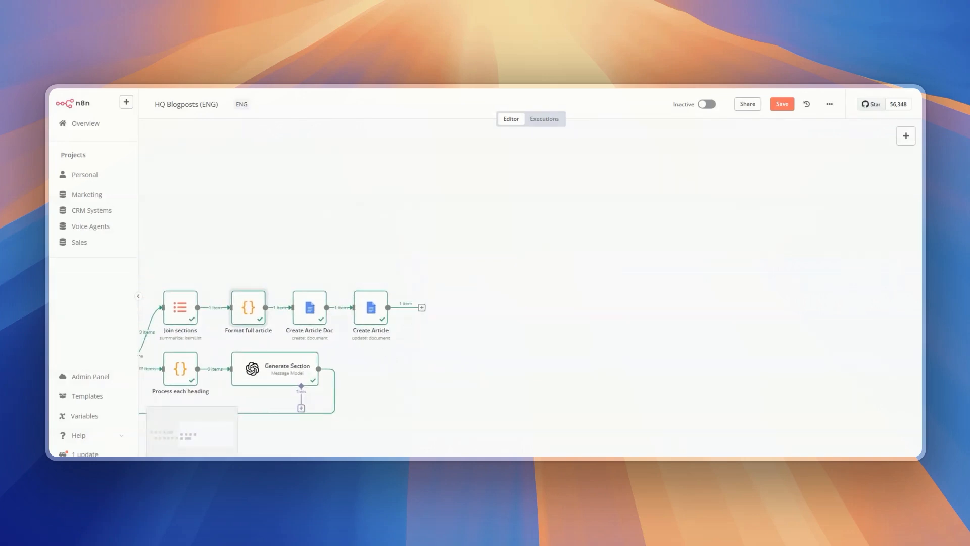
key("Tab")
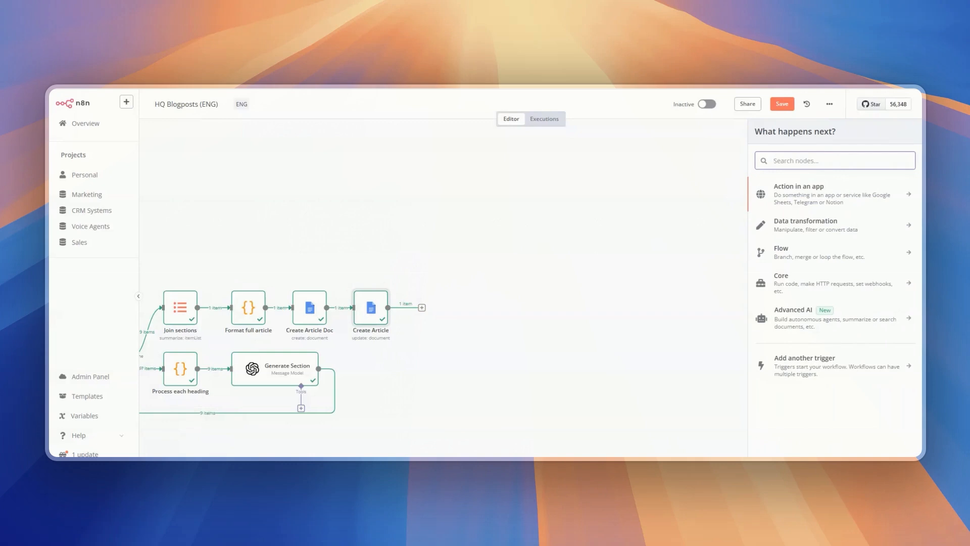
type("markdown")
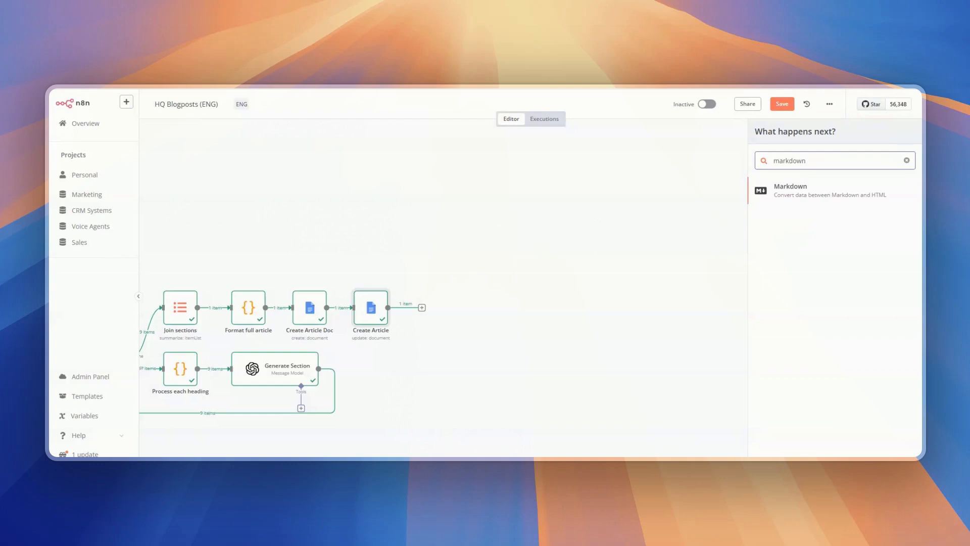
- Search the available nodes for "webflow", clear the search and return to the overview of the whole workflow
key("super+a")
key("BackSpace")
type("webflow")
key("super+a")
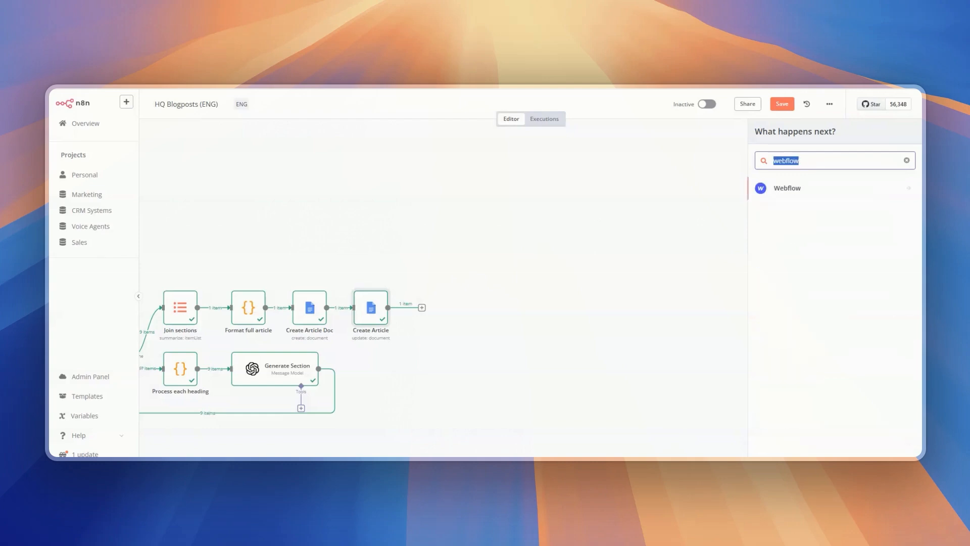
key("BackSpace")
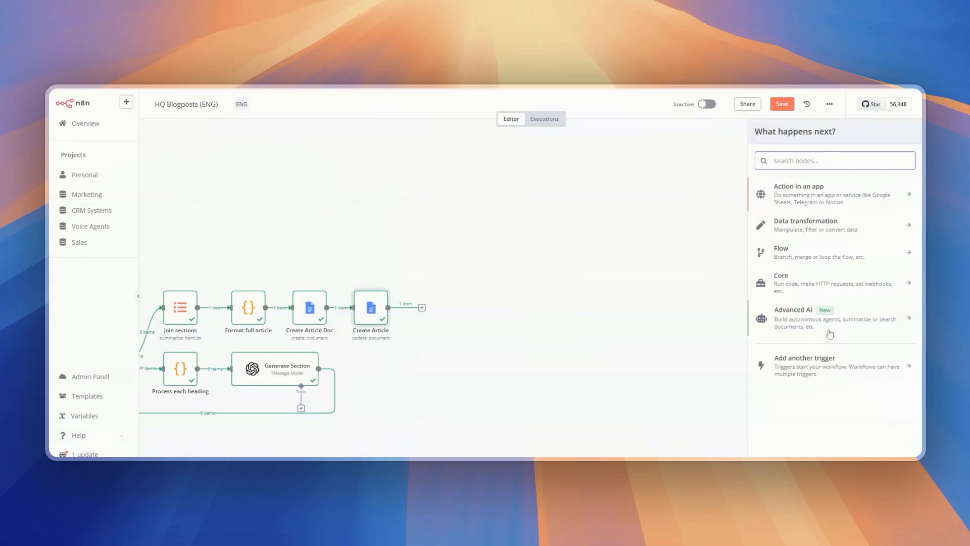
left_click_drag(500, 255, 858, 235)
left_click_drag(711, 235, 791, 229)
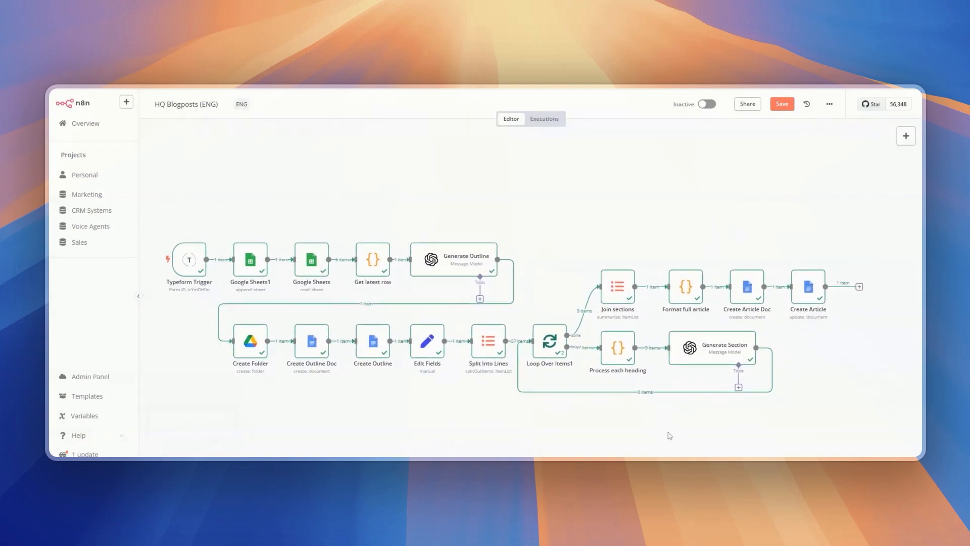